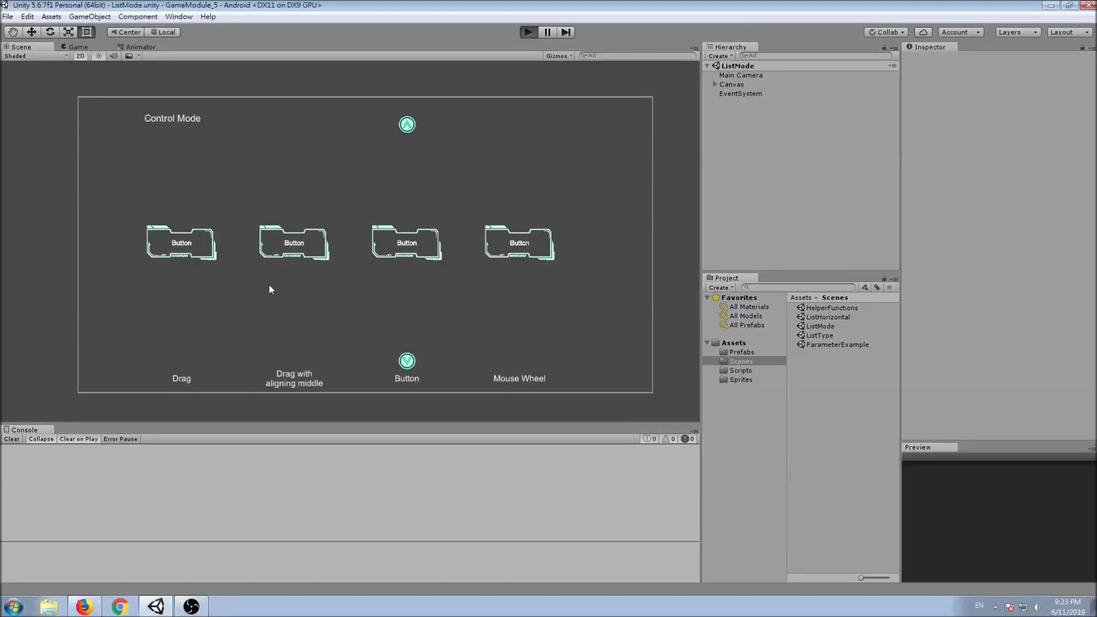
Test the current lists by dragging, clicking the Button list to 9, 10, 1, 2, 3, and scrolling, then stop Play
drag(149, 320, 115, 200)
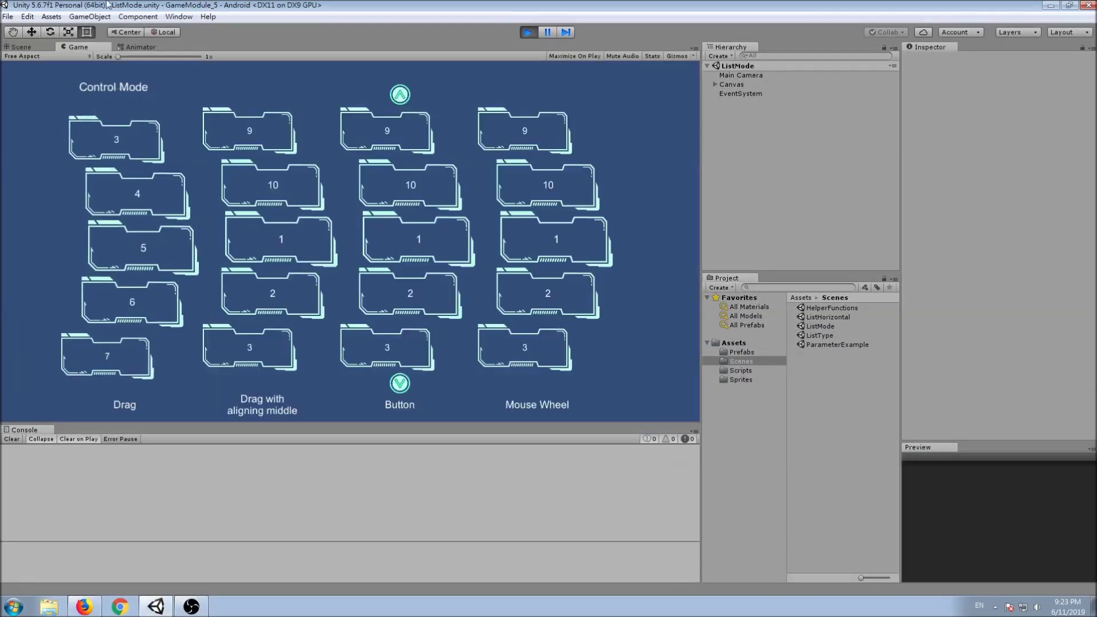
drag(119, 104, 119, 211)
drag(278, 149, 277, 103)
drag(259, 372, 257, 189)
click(401, 383)
click(400, 384)
click(398, 95)
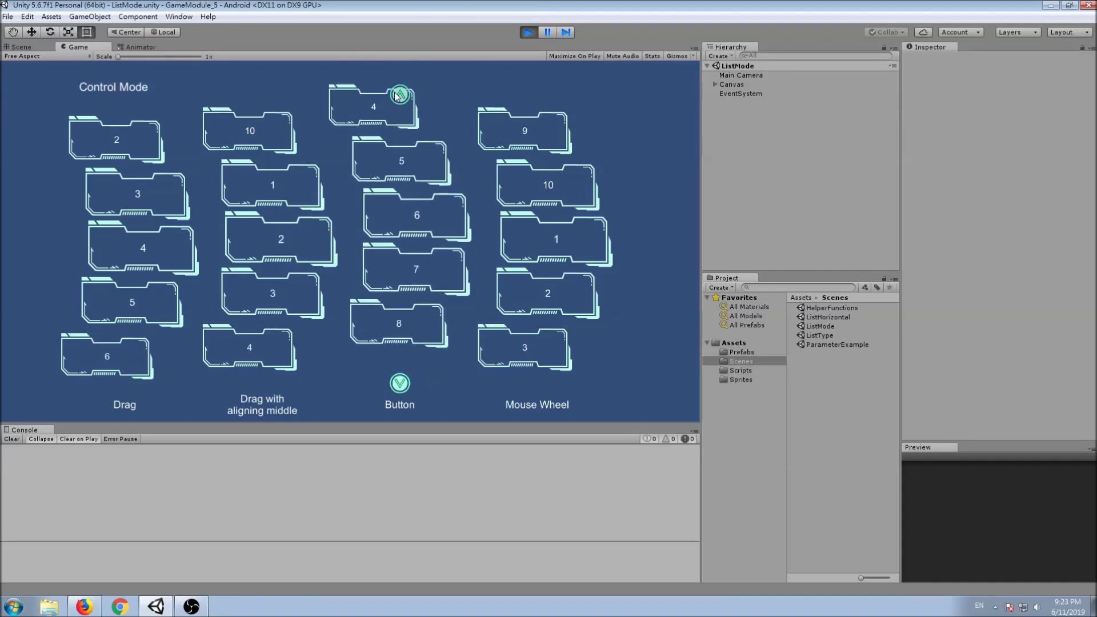
click(399, 94)
click(398, 95)
scroll(577, 224, up, 1)
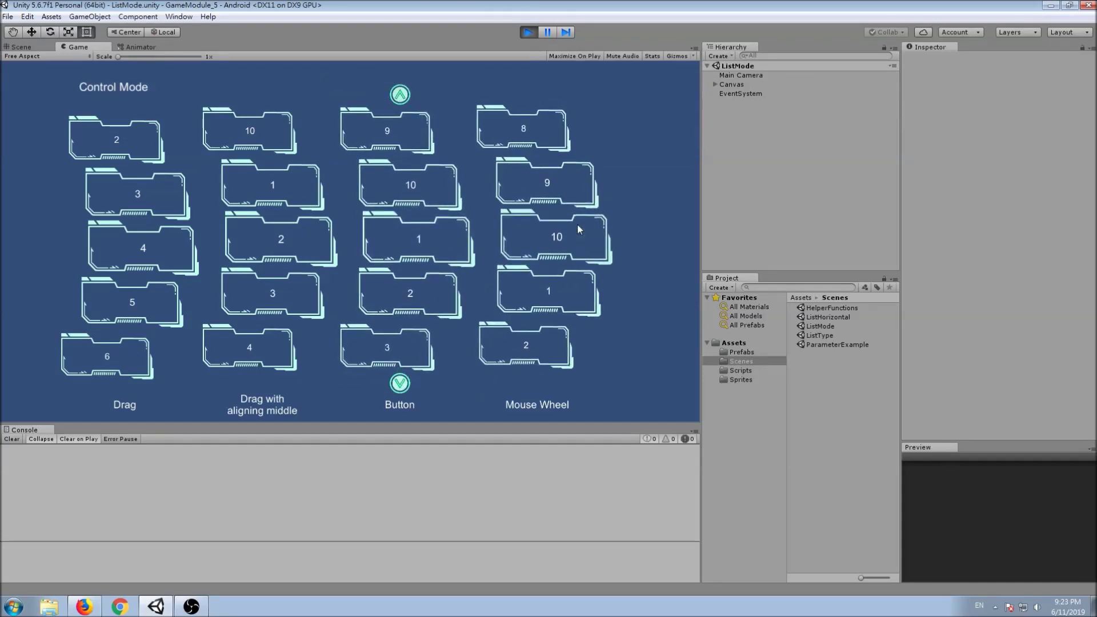
scroll(564, 307, down, 3)
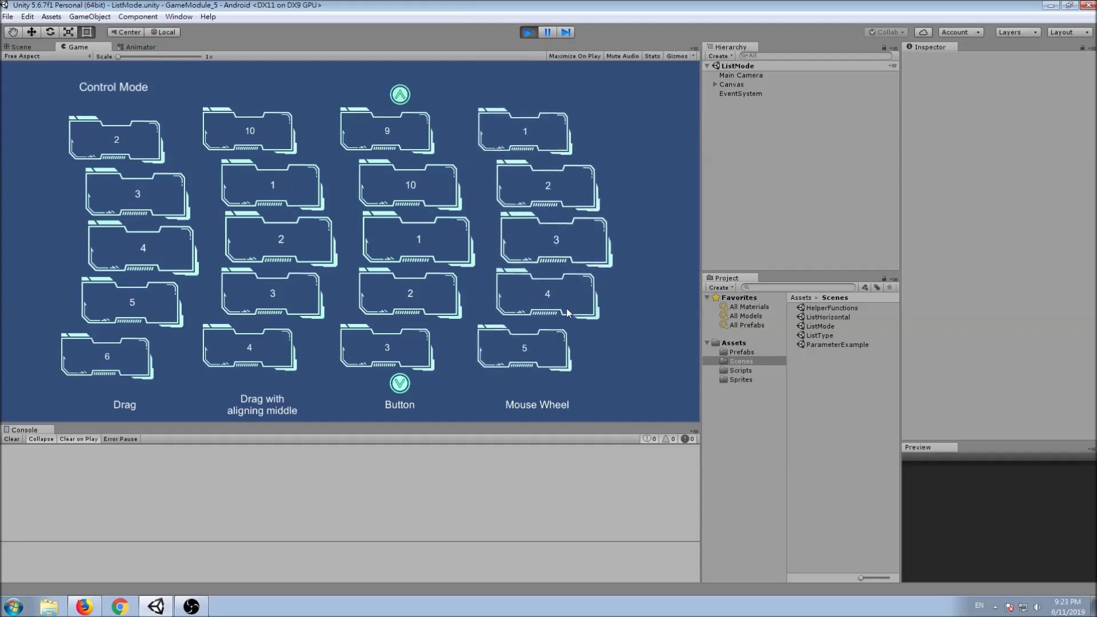
click(527, 32)
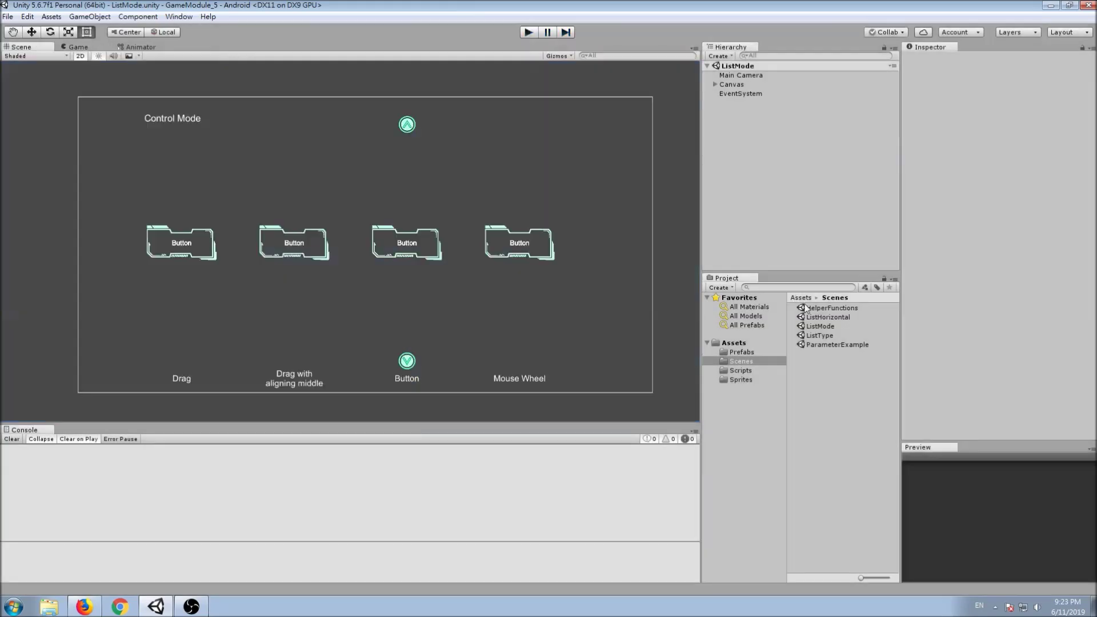
Run ListHorizontal, slide the Drag row to 7–1 and centre the aligning-middle row on 7
double_click(838, 317)
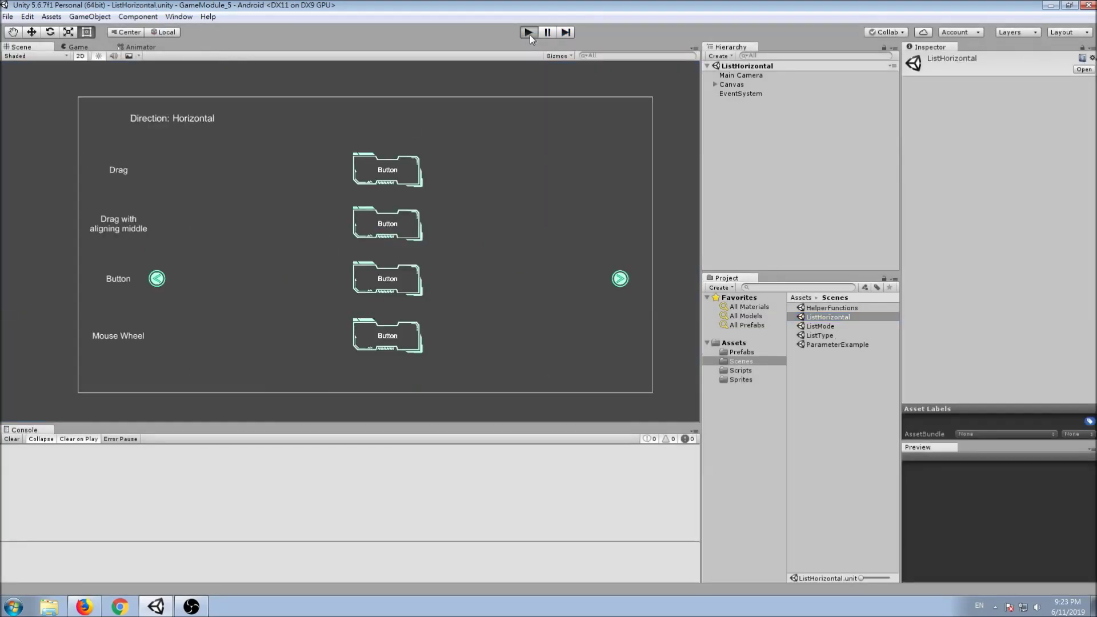
click(530, 34)
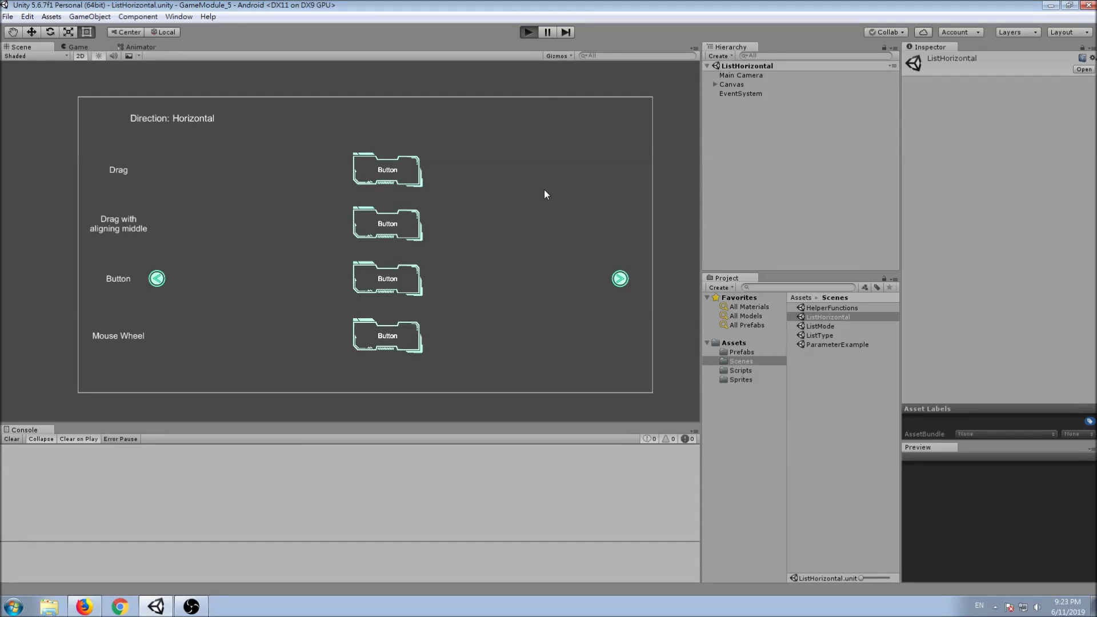
drag(574, 174, 231, 168)
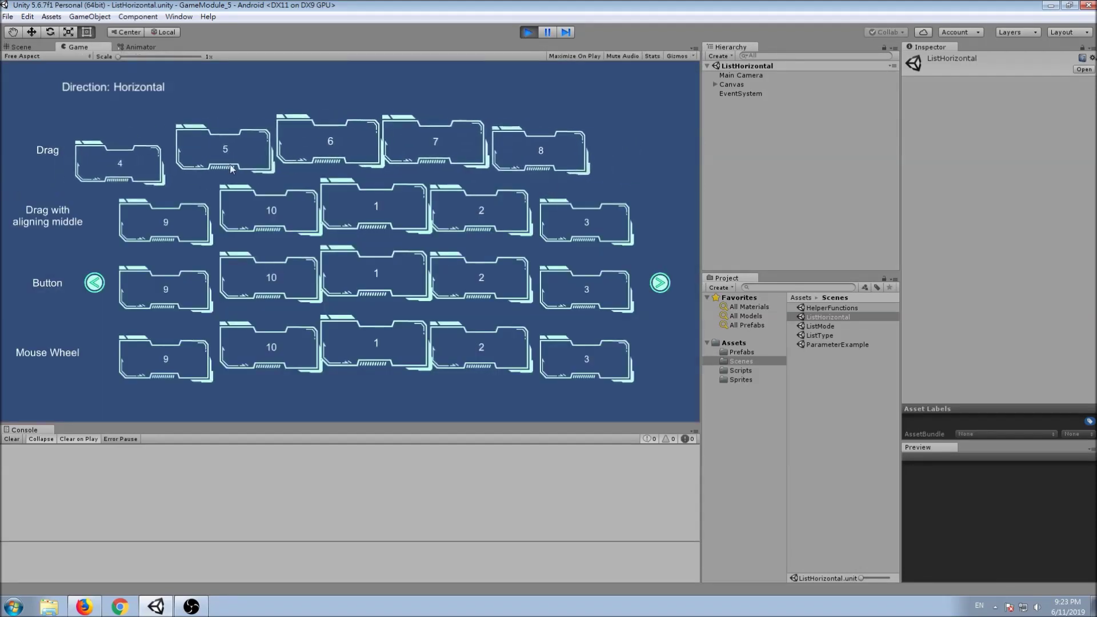
drag(146, 175, 86, 171)
drag(566, 247, 105, 215)
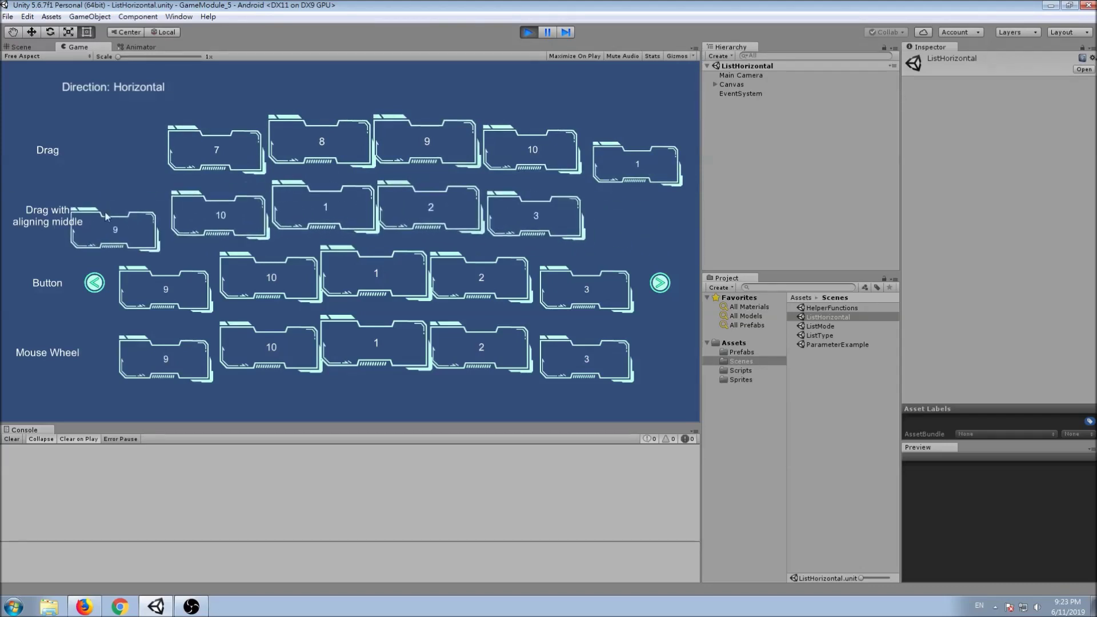
drag(104, 211, 778, 260)
Step the Button row forward twice and back three times, scroll, stop, then load ListType
click(660, 283)
click(660, 282)
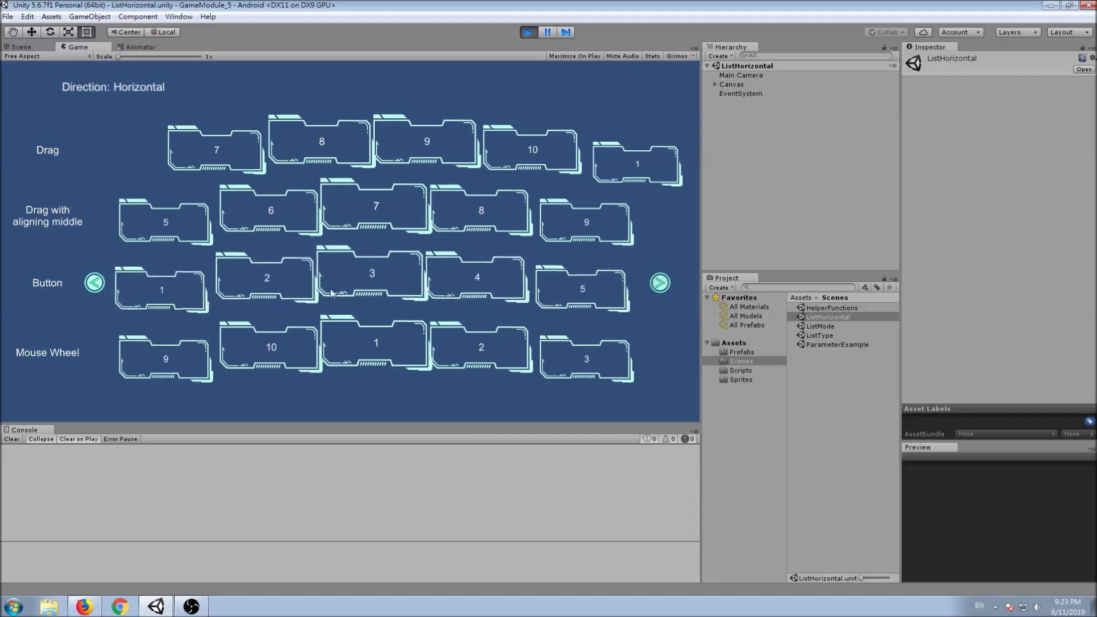
click(99, 284)
click(98, 284)
click(100, 285)
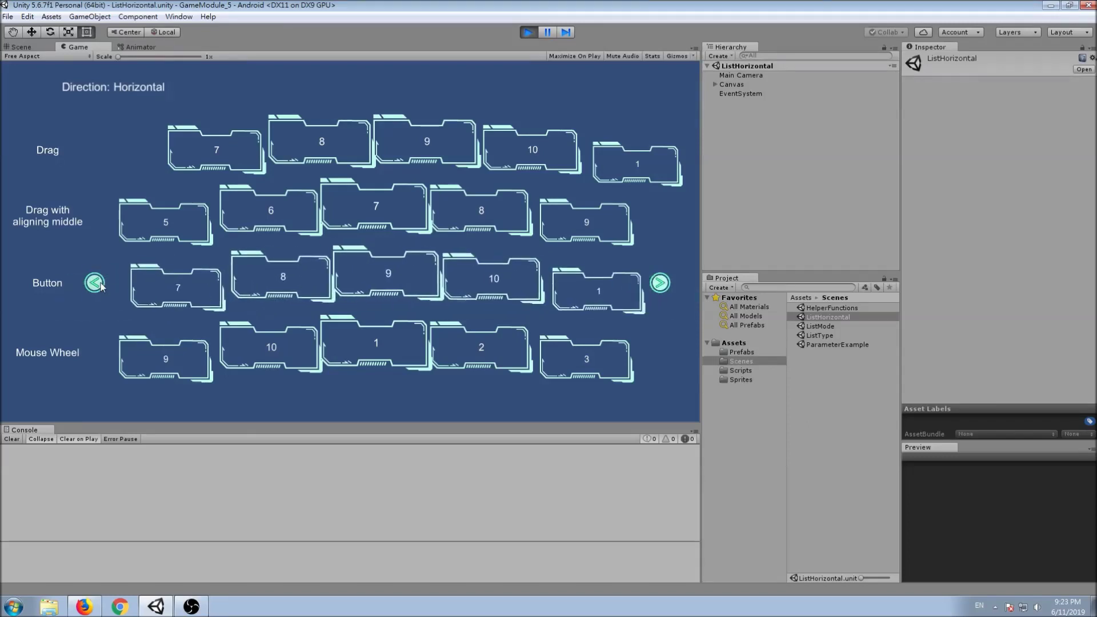
scroll(420, 336, up, 1)
scroll(419, 332, up, 7)
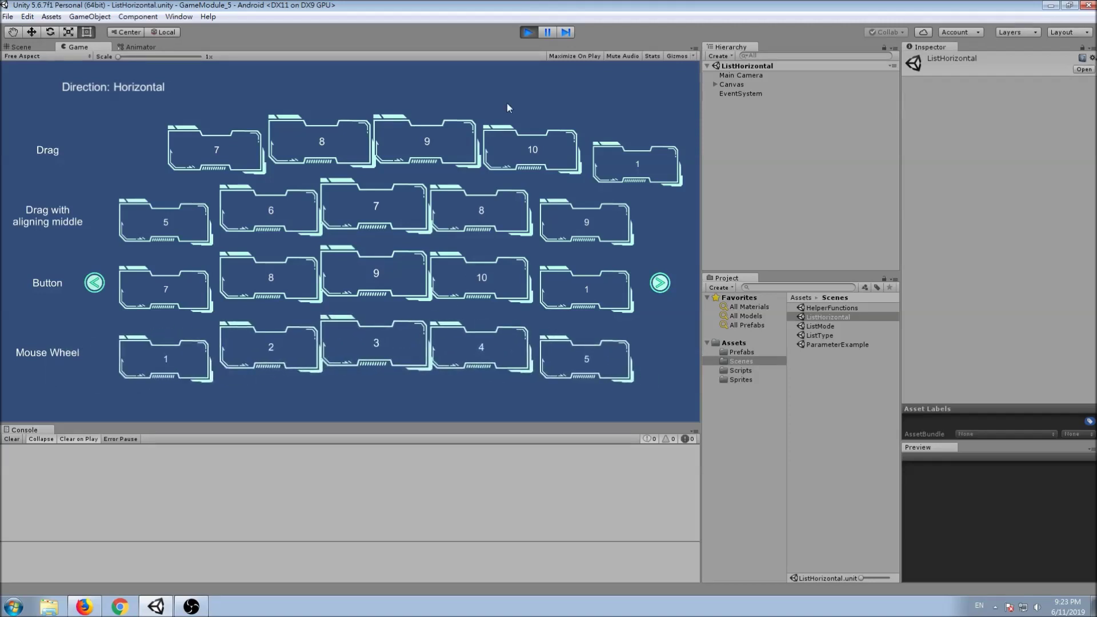
click(528, 32)
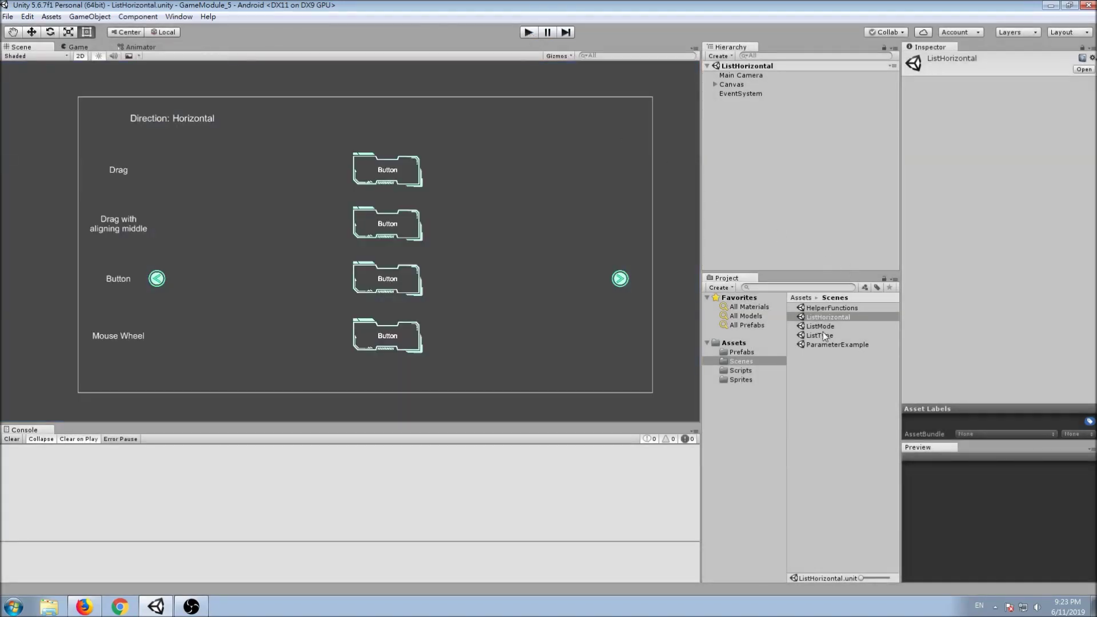
double_click(823, 335)
Play ListType, drag the Circular and Linear lists, and test the short list's spring-back
click(529, 32)
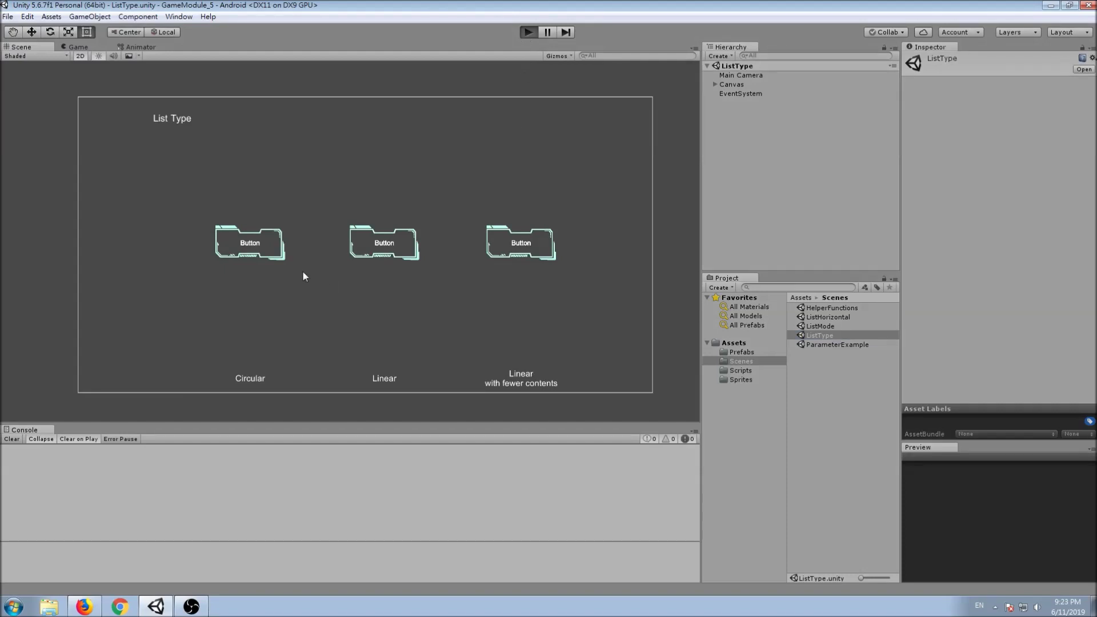
drag(206, 354, 213, 248)
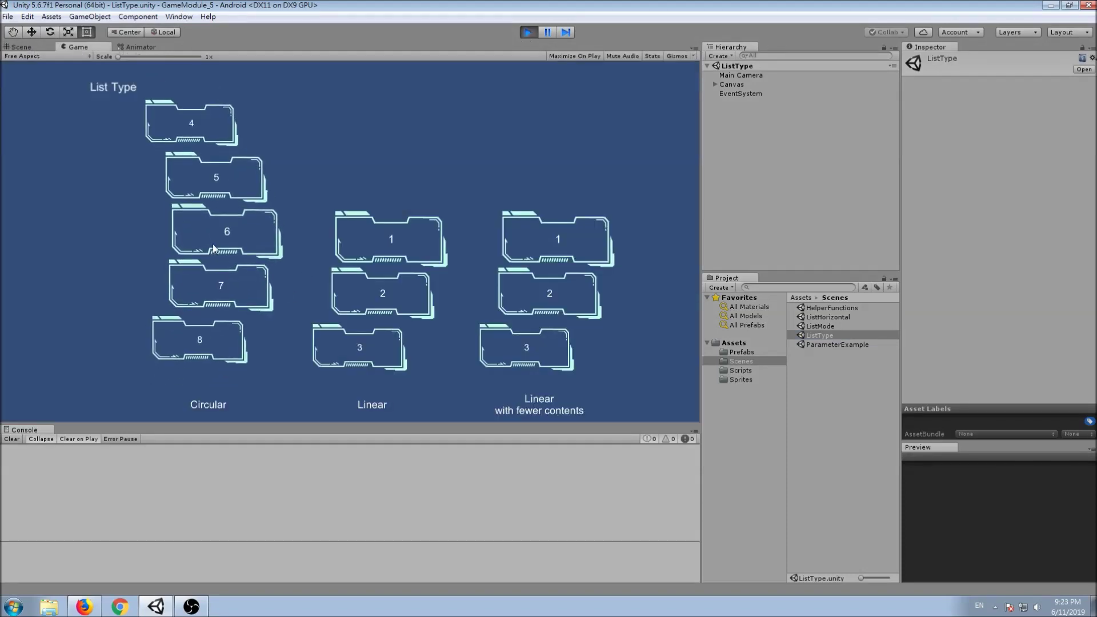
drag(213, 341, 216, 281)
drag(346, 341, 312, 6)
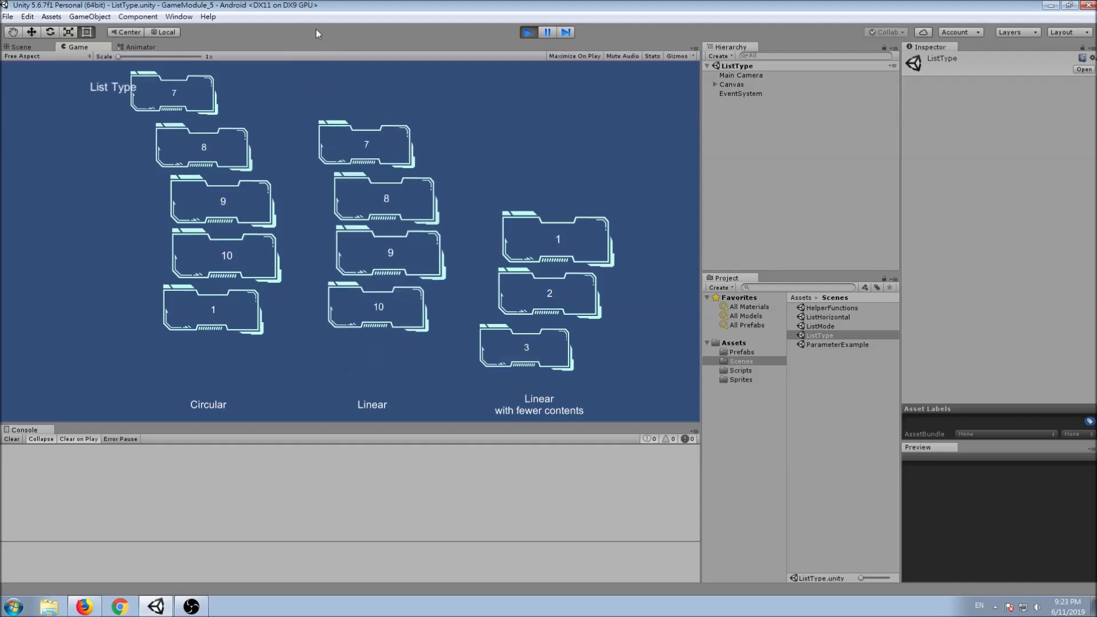
drag(377, 298, 385, 257)
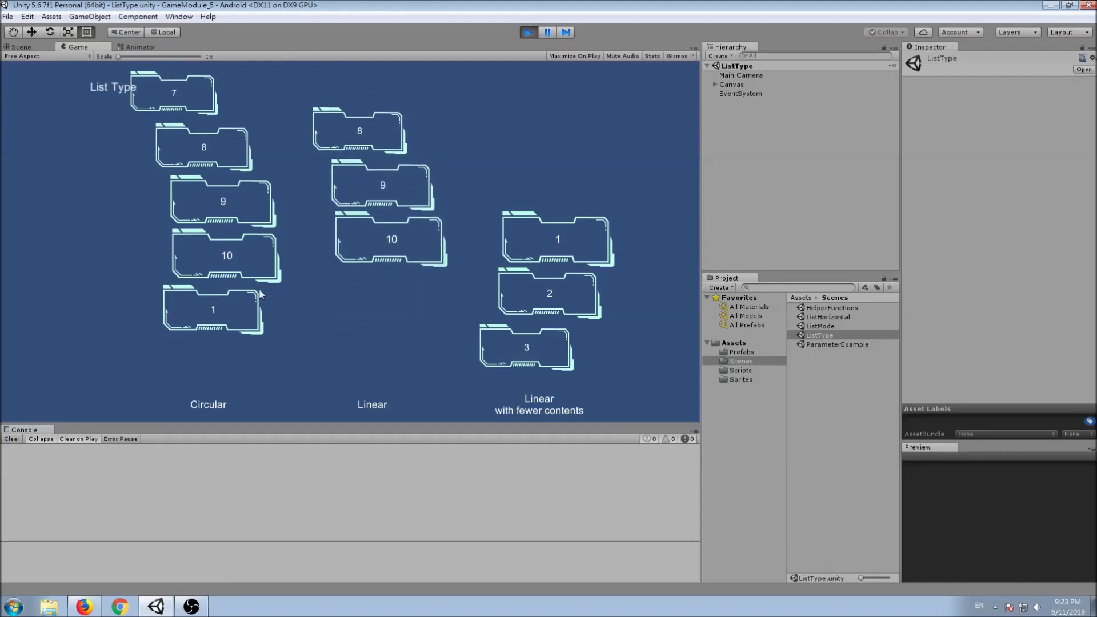
drag(240, 312, 244, 240)
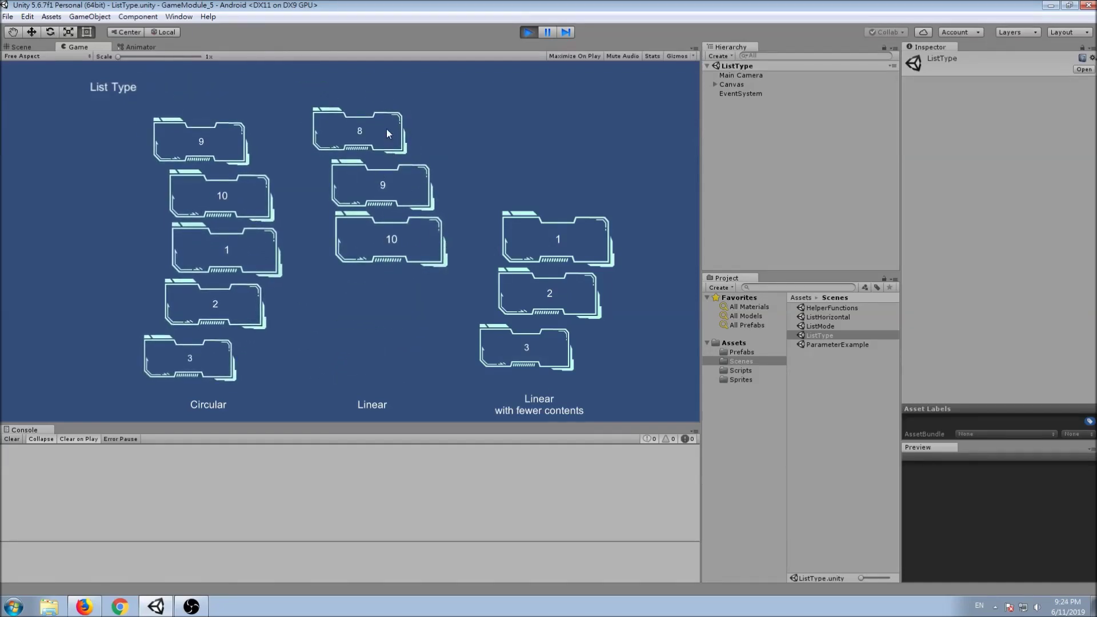
drag(387, 133, 402, 252)
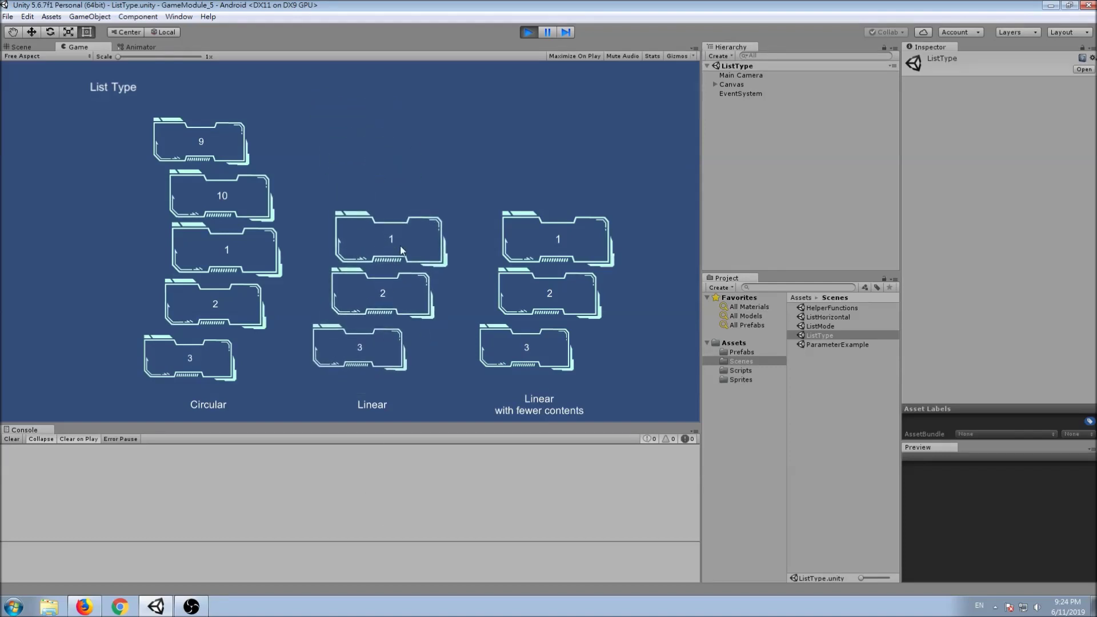
drag(541, 366, 548, 90)
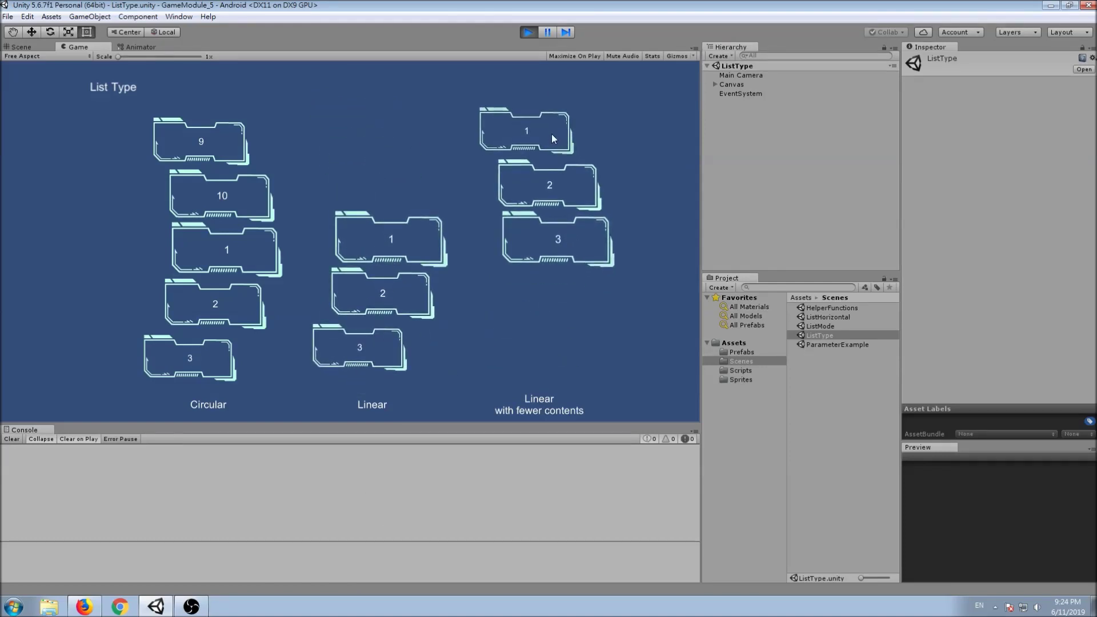
Expand Canvas > LinearWithFewerContents, inspect ListBox through ListBox (4), stop Play, and load HelperFunctions
click(715, 84)
click(723, 112)
click(22, 47)
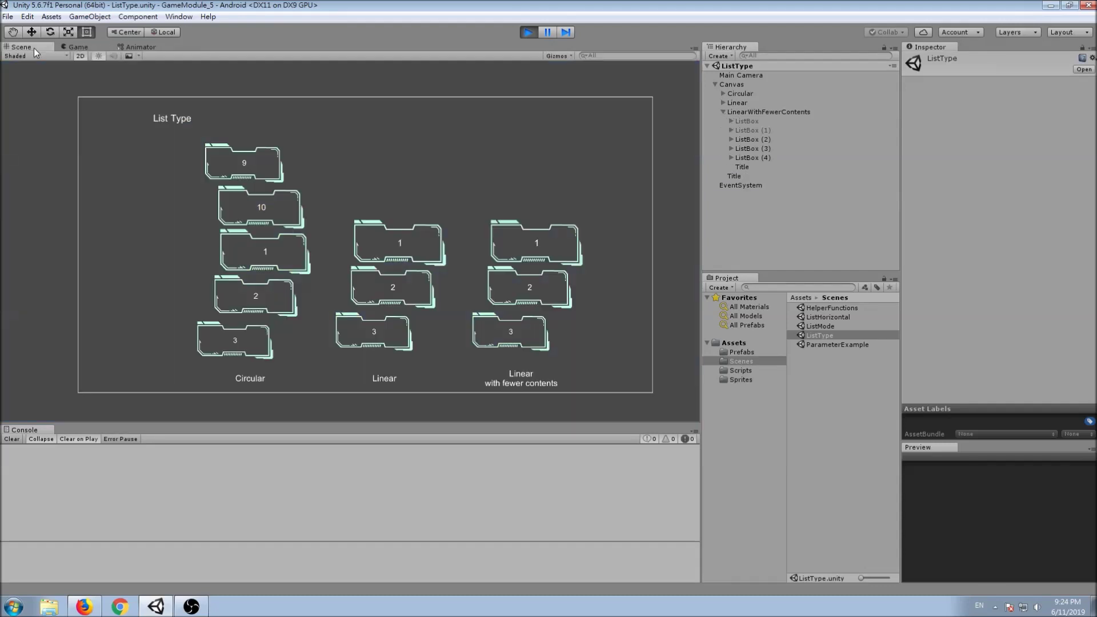
click(744, 122)
click(747, 130)
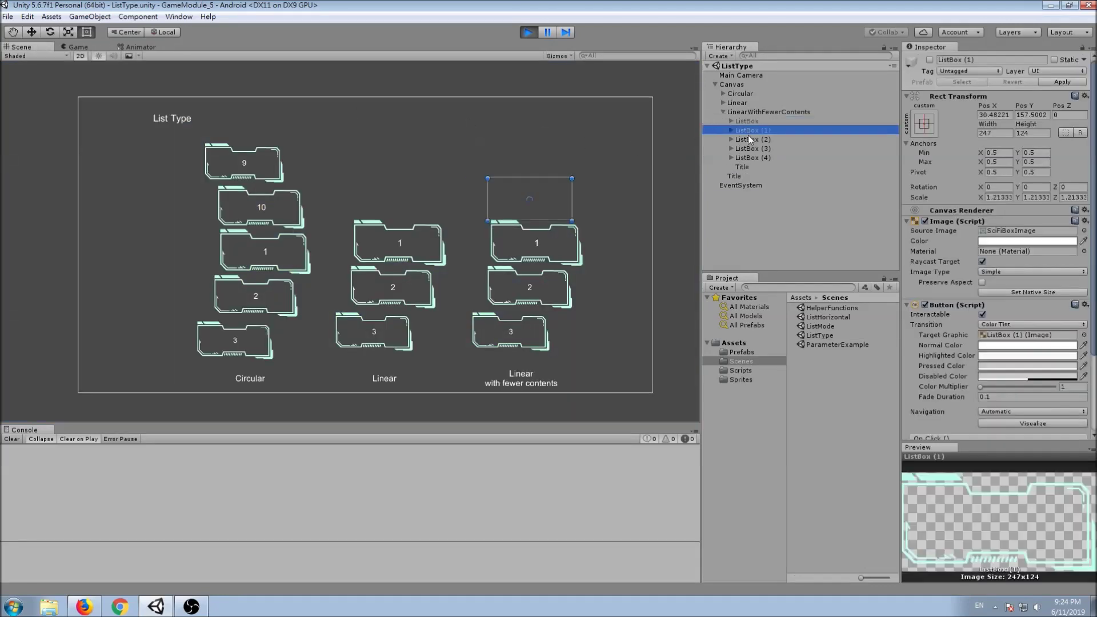
click(748, 139)
click(746, 148)
click(747, 158)
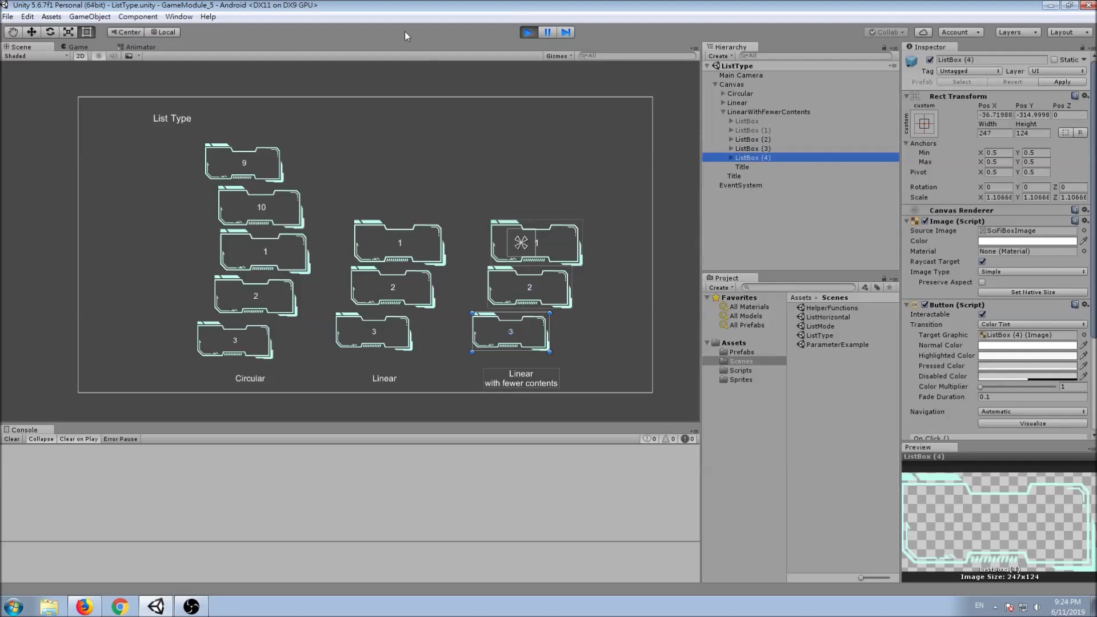
click(527, 32)
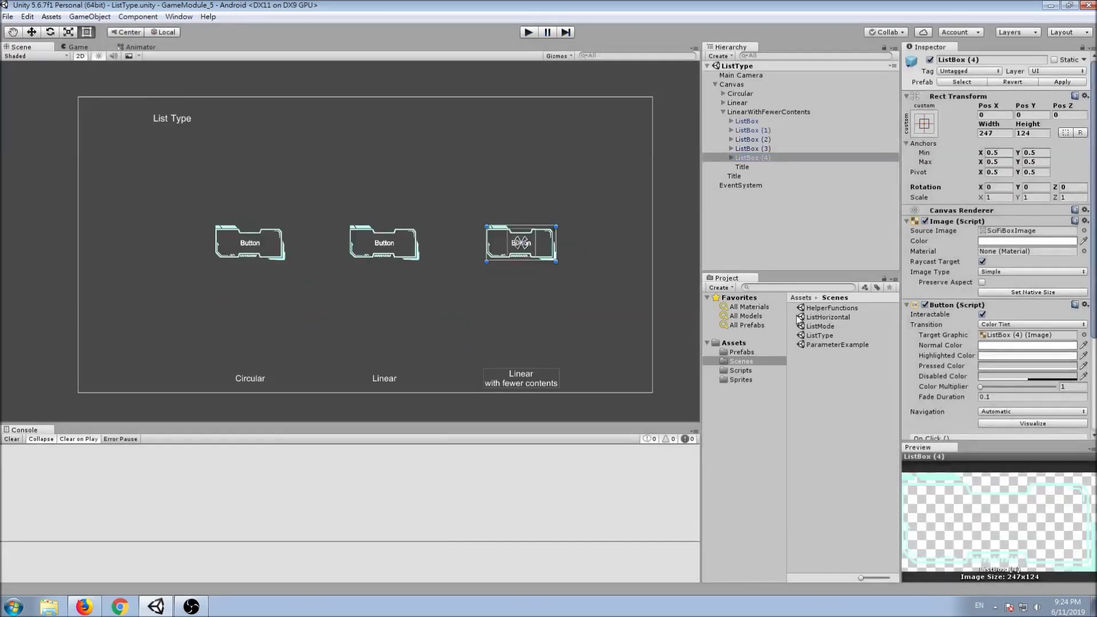
double_click(825, 308)
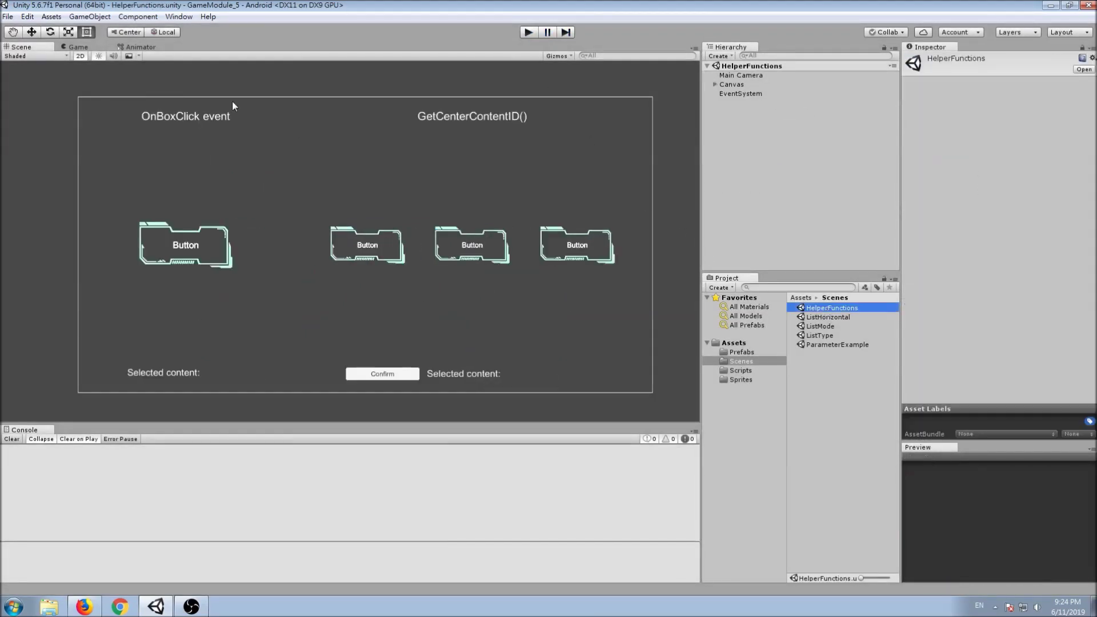
Play HelperFunctions in the Game view and select items 2 and 5 in the OnBoxClick list
click(77, 47)
click(529, 32)
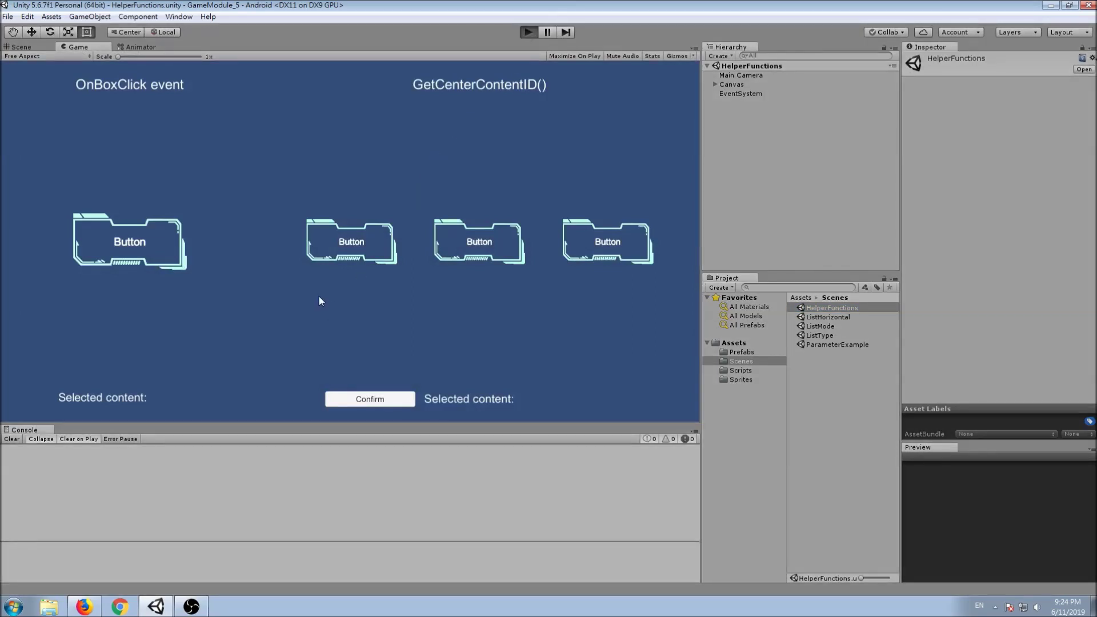
click(167, 313)
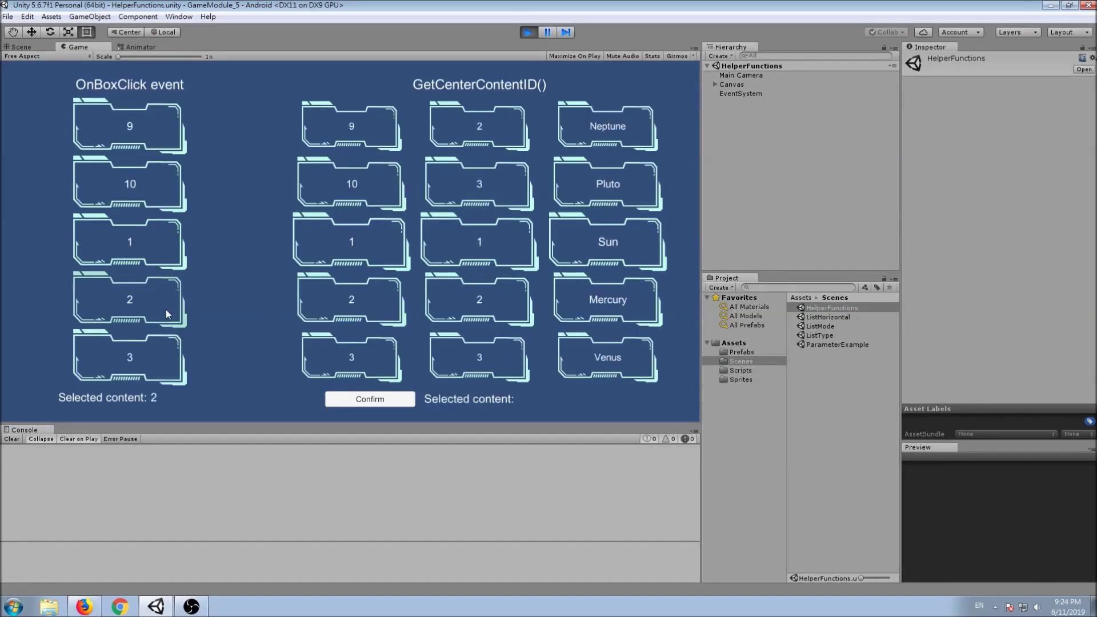
drag(168, 374, 160, 300)
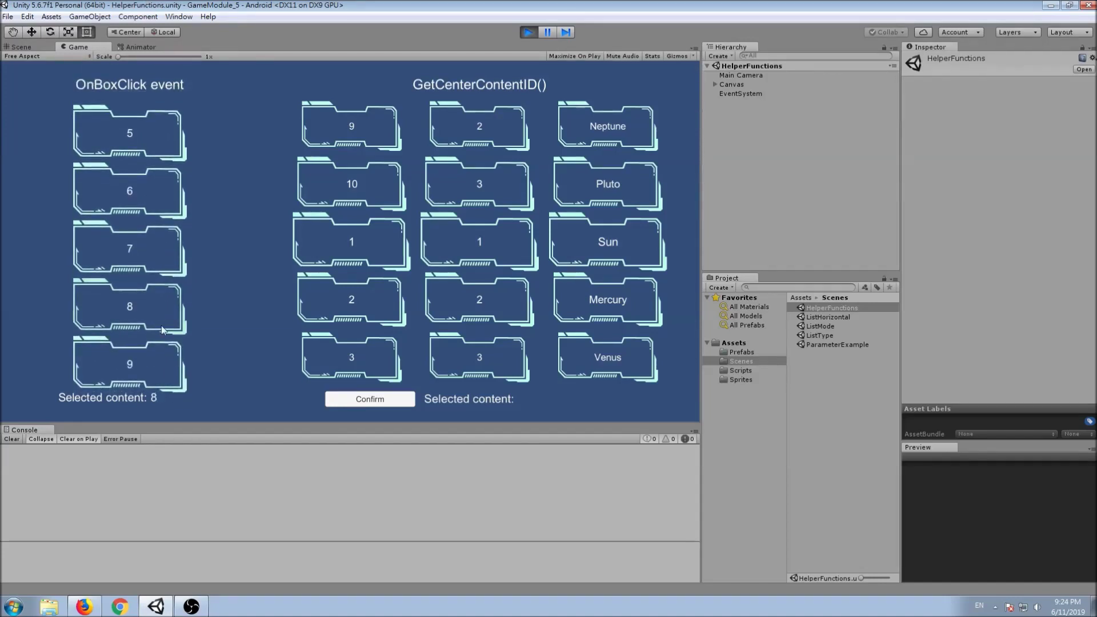
scroll(158, 284, up, 3)
click(156, 320)
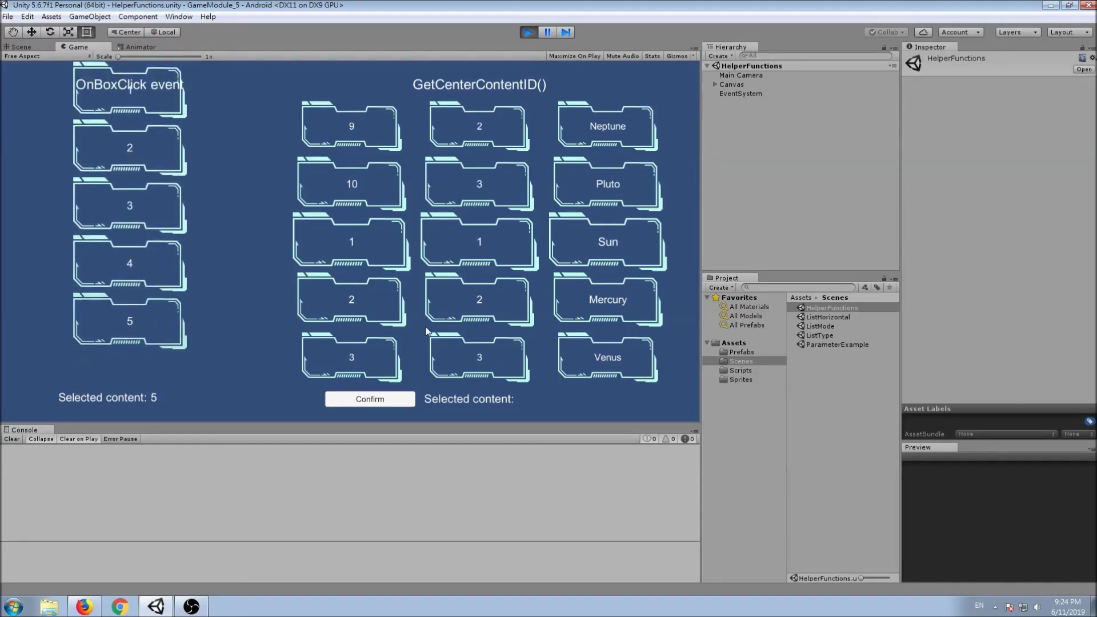
Confirm centred items showing 9-1-Neptune, then 9-2-Saturn, stop Play and create a new scene
scroll(399, 345, down, 5)
scroll(479, 297, down, 5)
scroll(608, 343, down, 5)
click(371, 398)
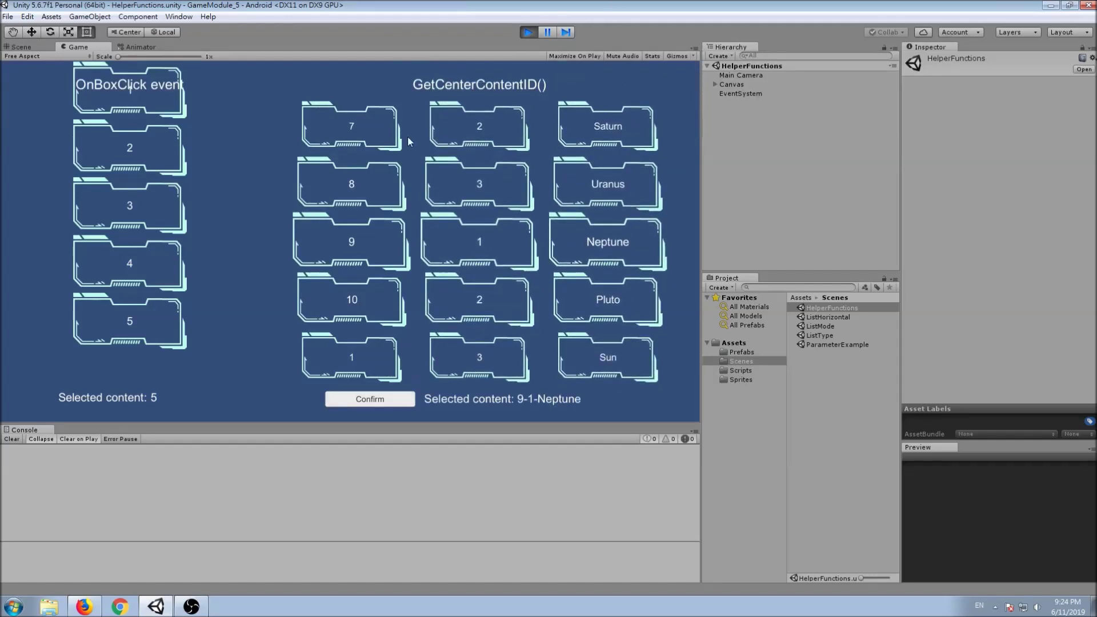
scroll(375, 130, up, 1)
scroll(375, 130, down, 1)
scroll(457, 372, down, 1)
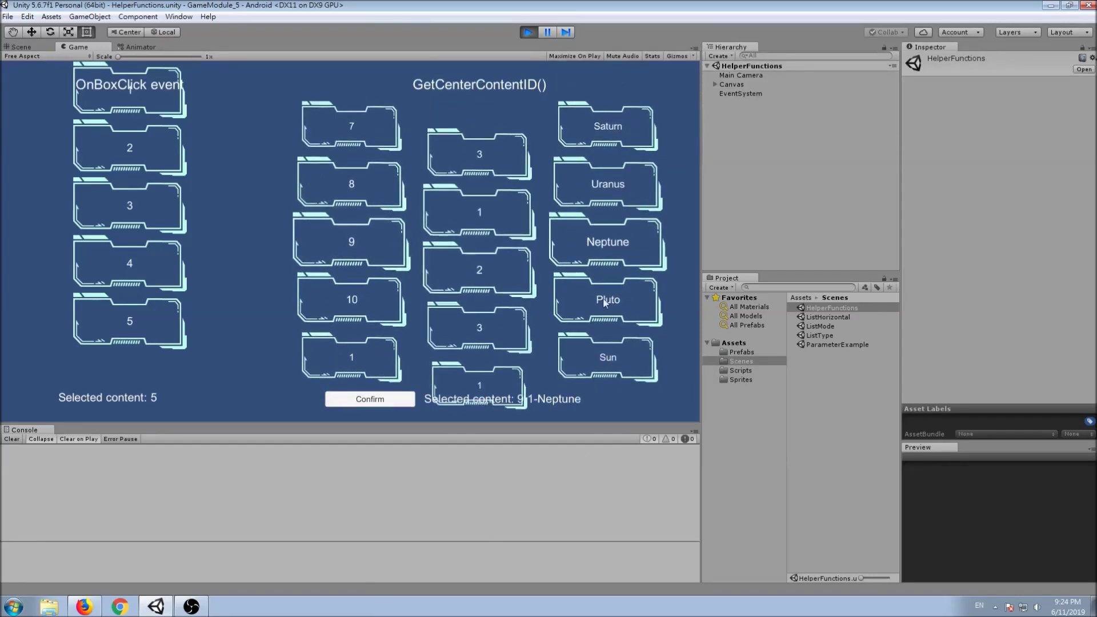
scroll(621, 131, up, 2)
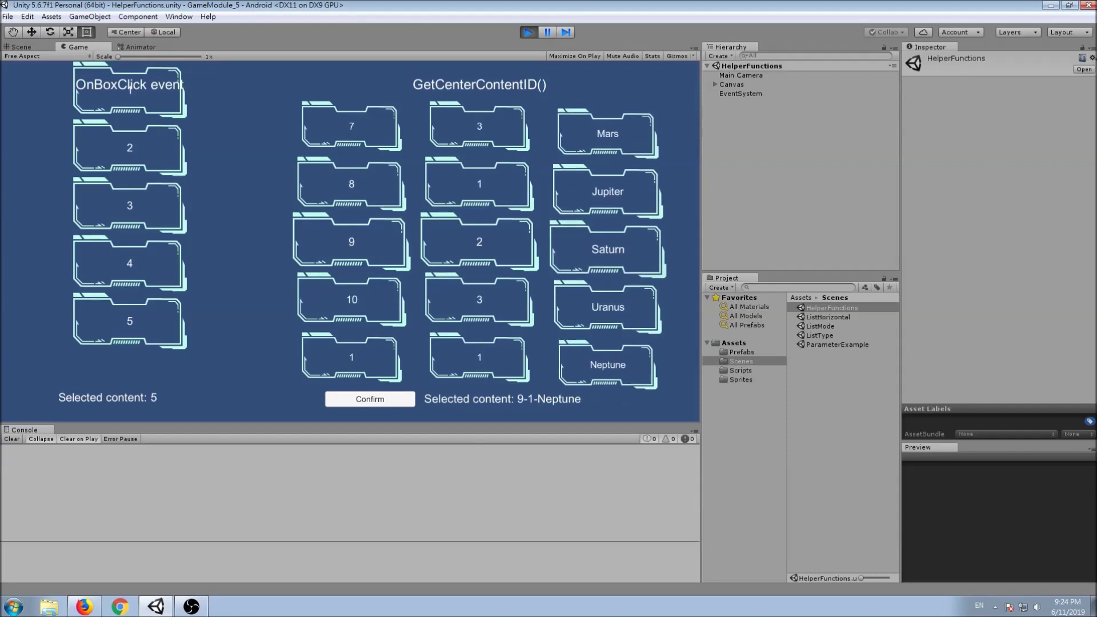
click(389, 403)
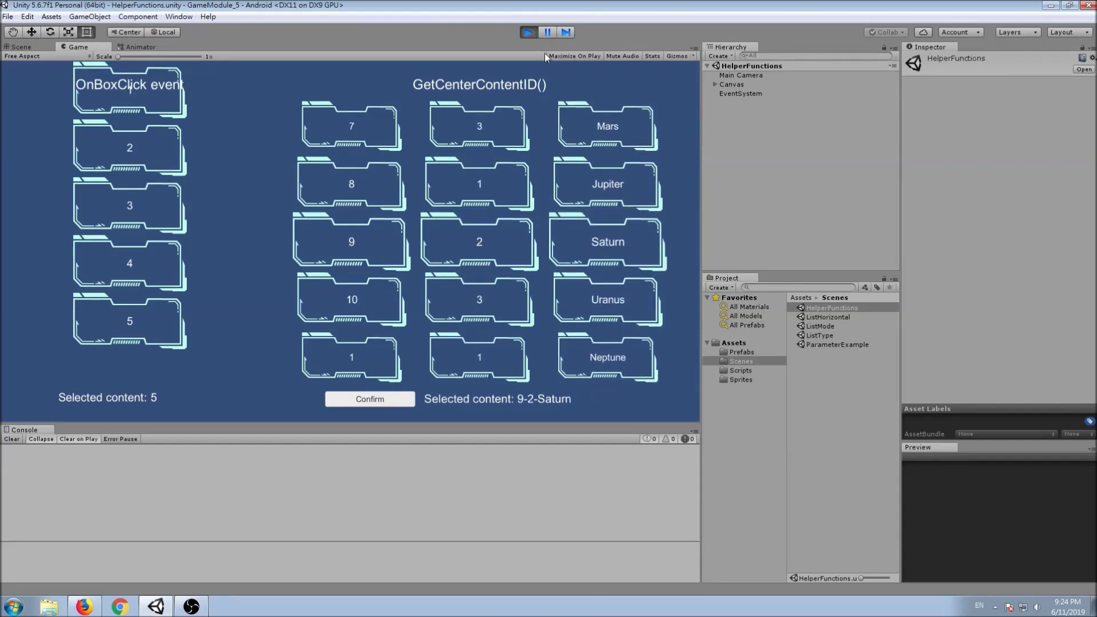
click(529, 32)
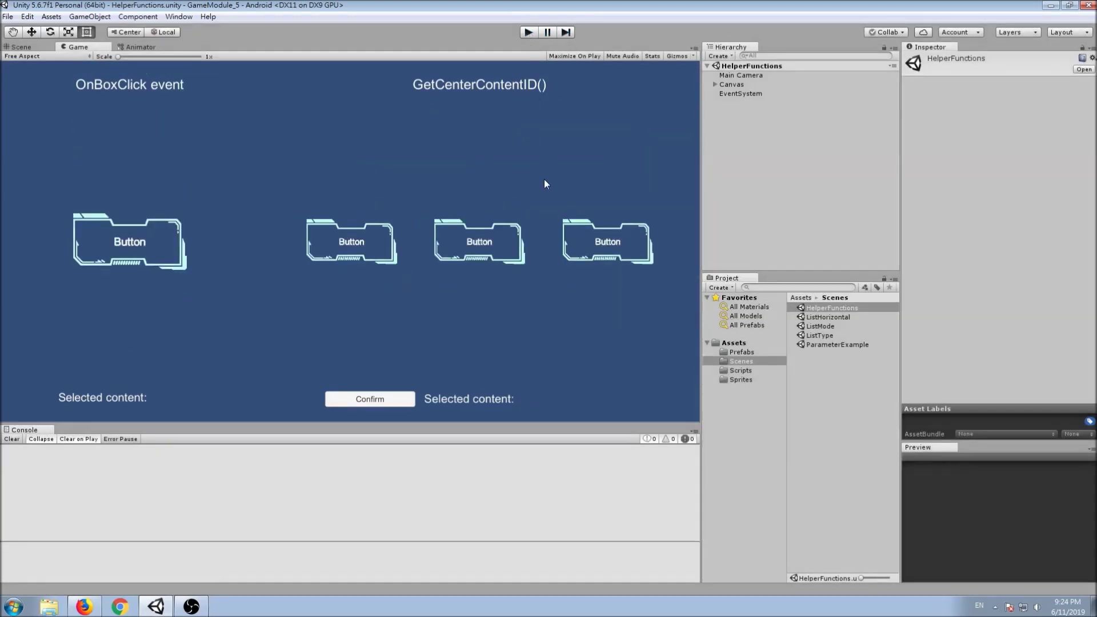
key(ctrl+n)
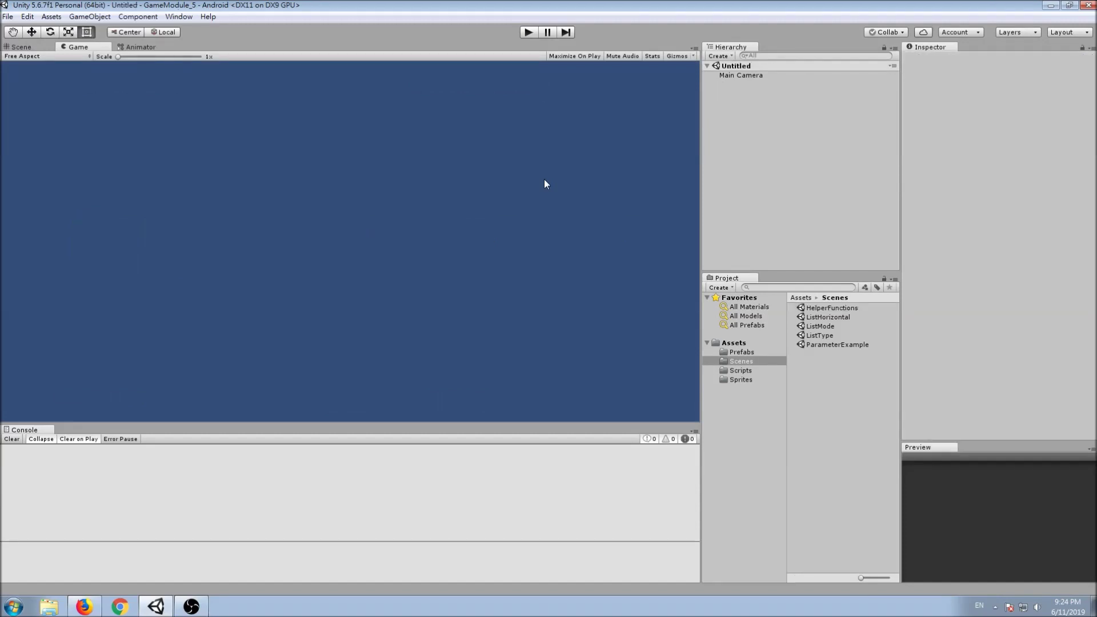
View Edit > Project Settings > Script Execution Order, with ListPositionCtrl at -1
click(28, 17)
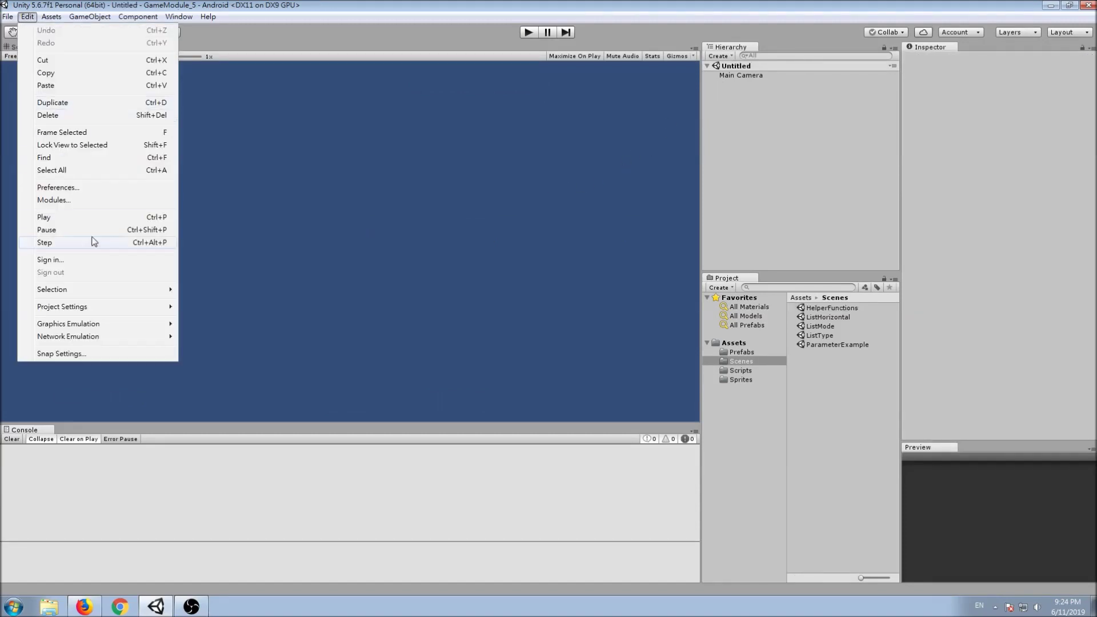
mouse_move(103, 307)
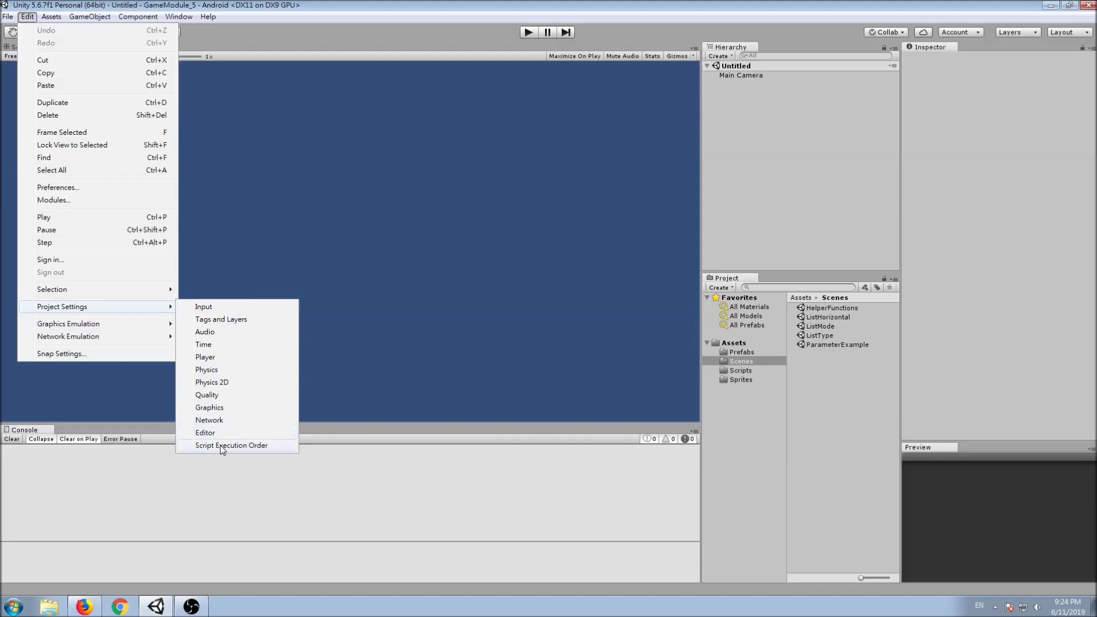
click(221, 445)
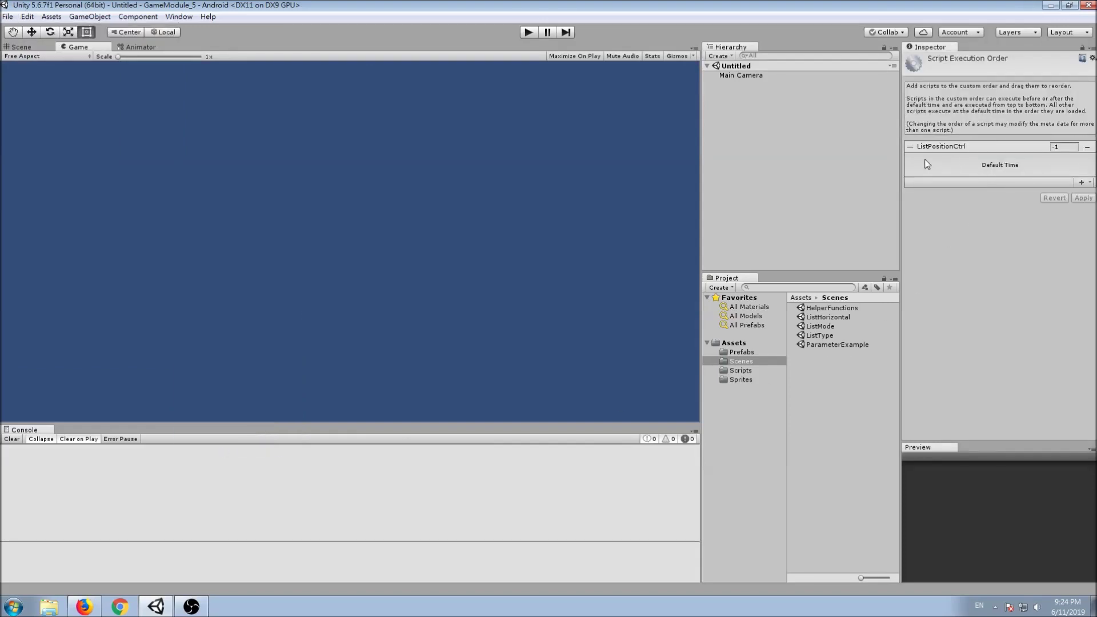
click(772, 114)
right_click(770, 115)
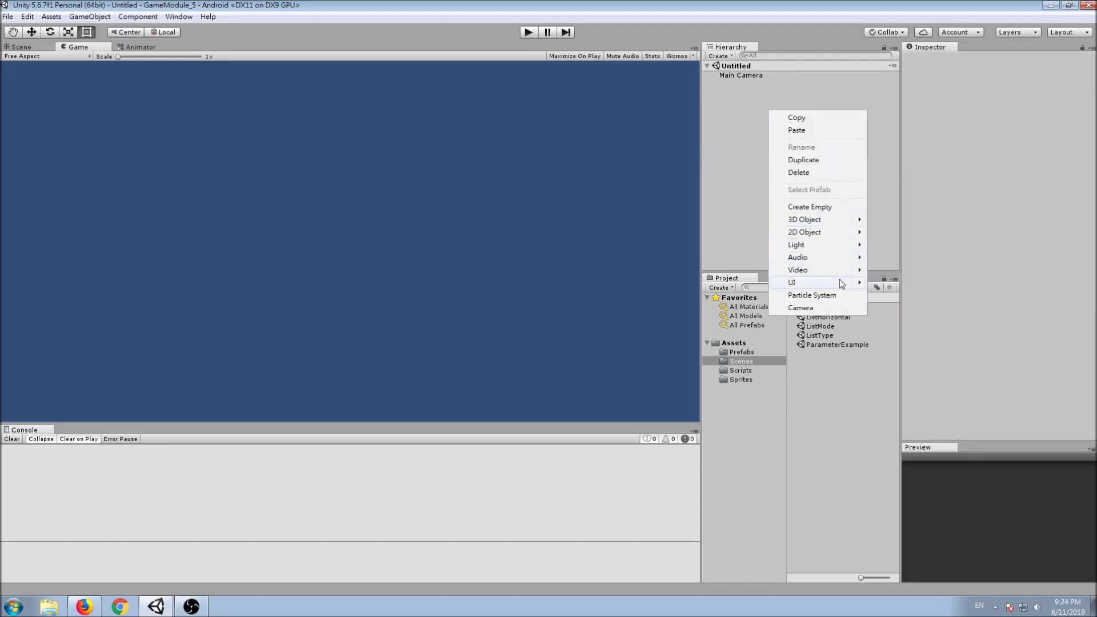
Add a UI Canvas set to Screen Space - Camera with Main Camera as Render Camera
mouse_move(841, 284)
click(909, 397)
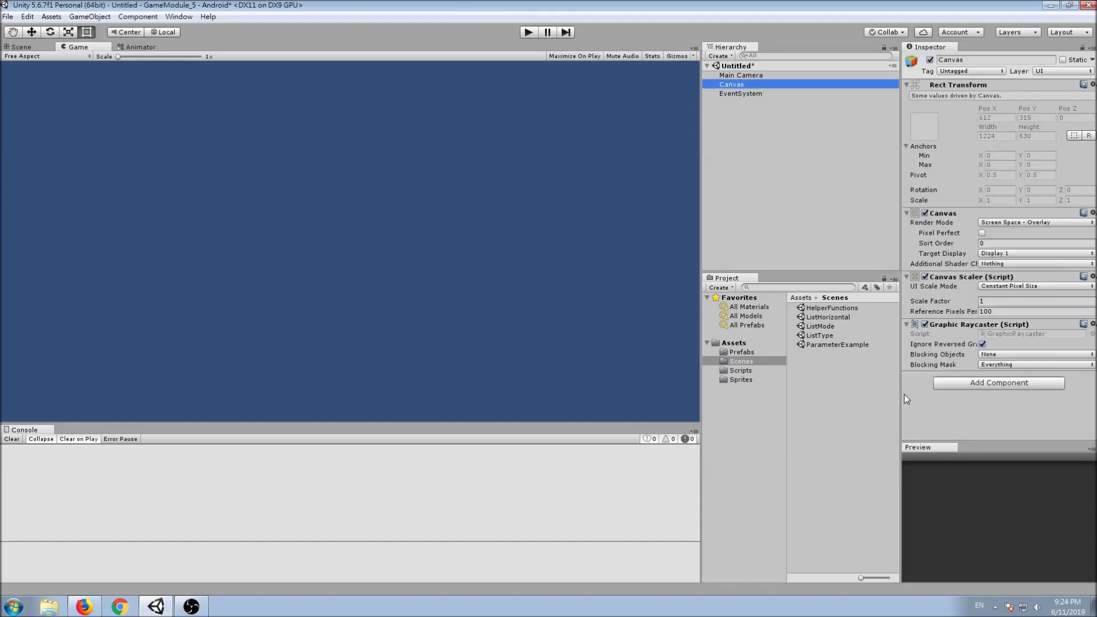
click(740, 93)
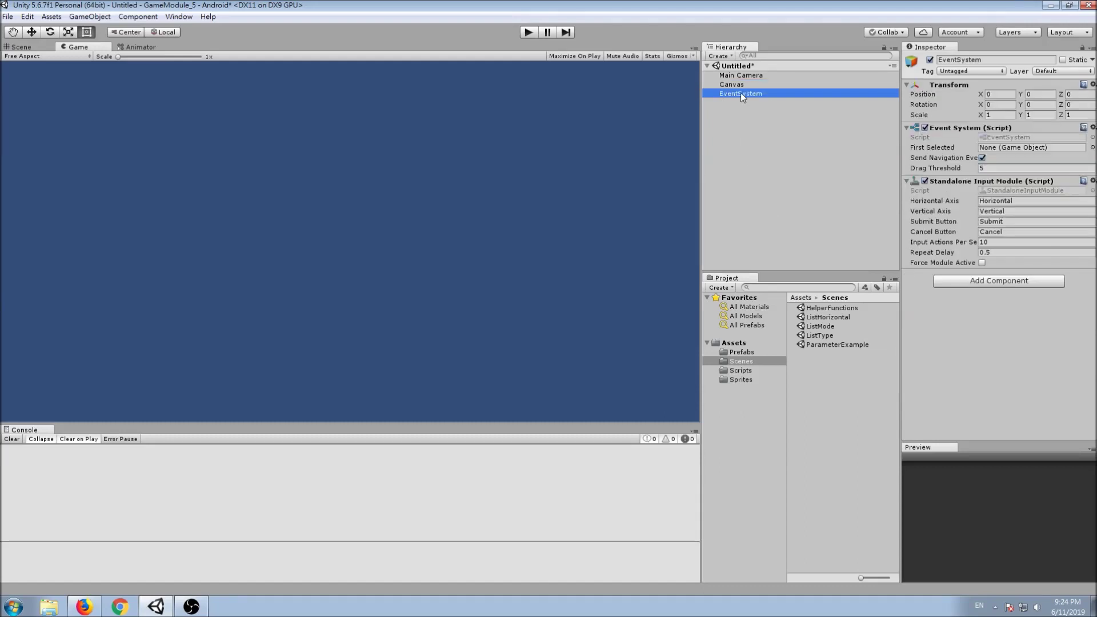
click(743, 84)
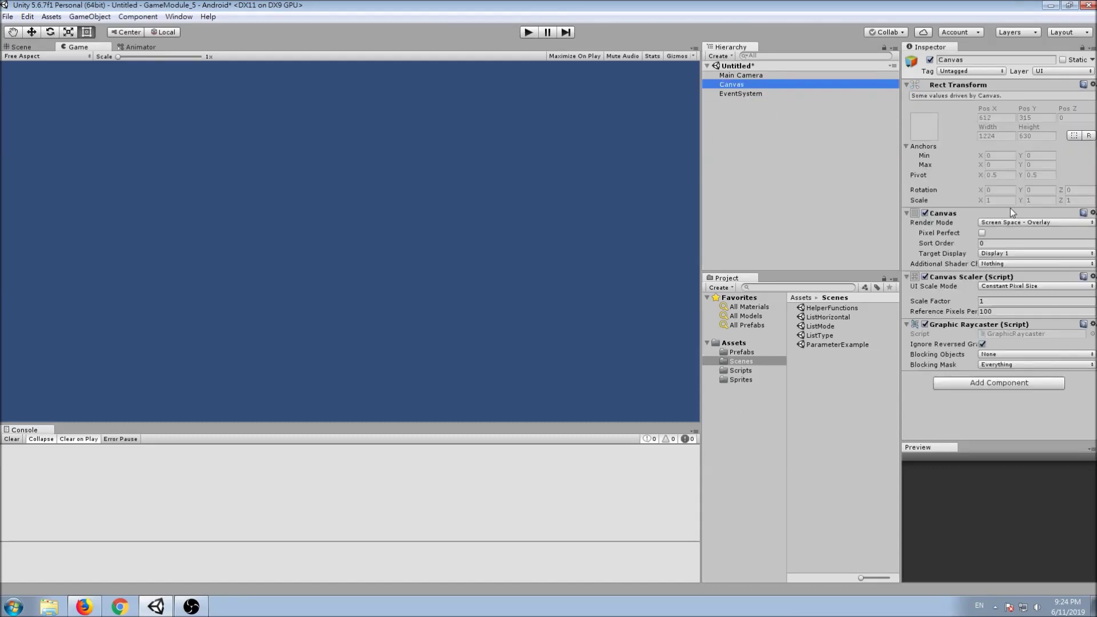
click(1026, 223)
click(1032, 246)
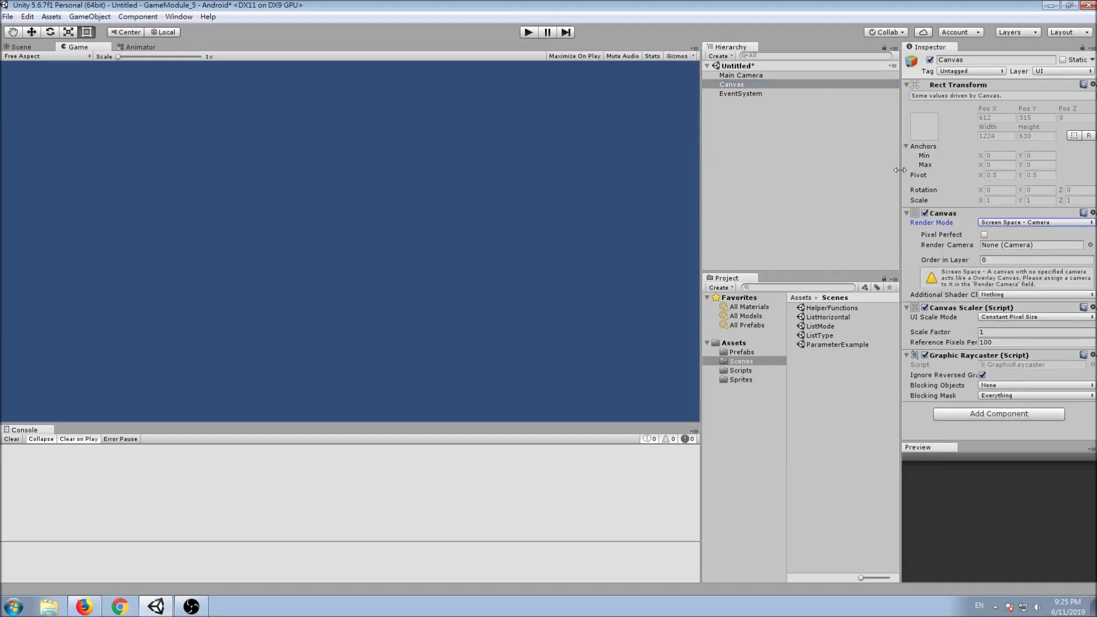
drag(741, 75, 1007, 248)
right_click(758, 86)
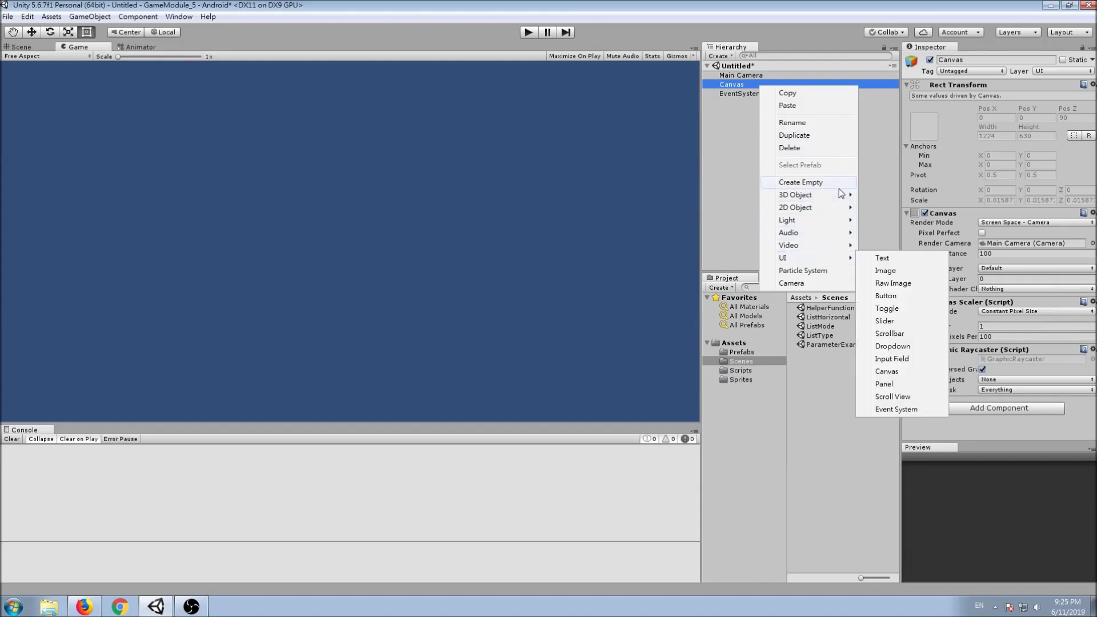
Create an empty child under Canvas named CircularList
click(839, 187)
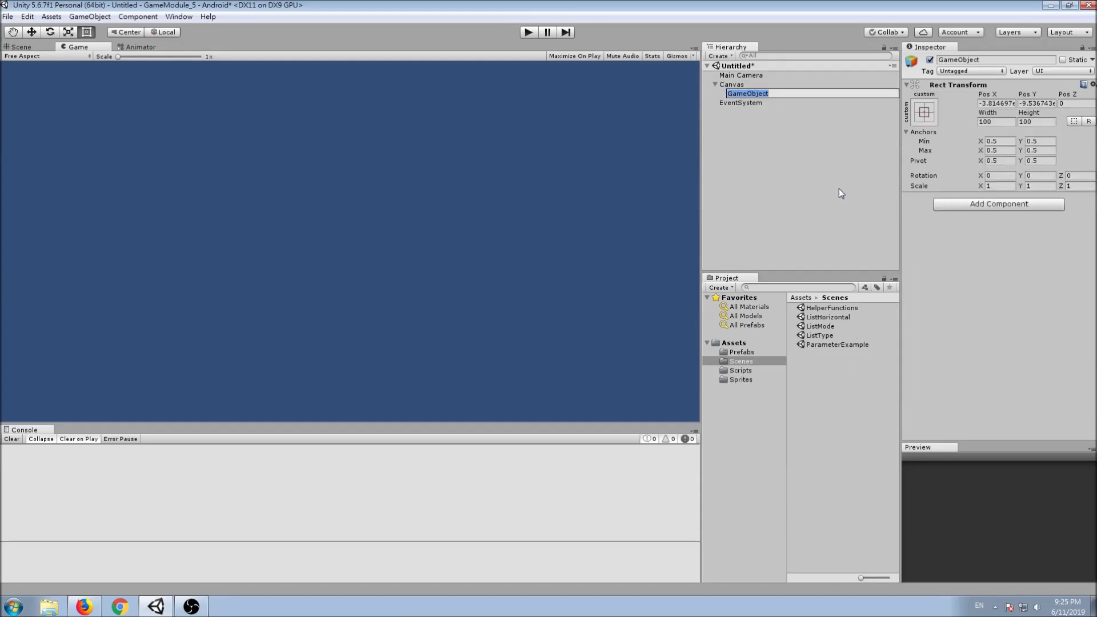
text(CircularList)
key(Return)
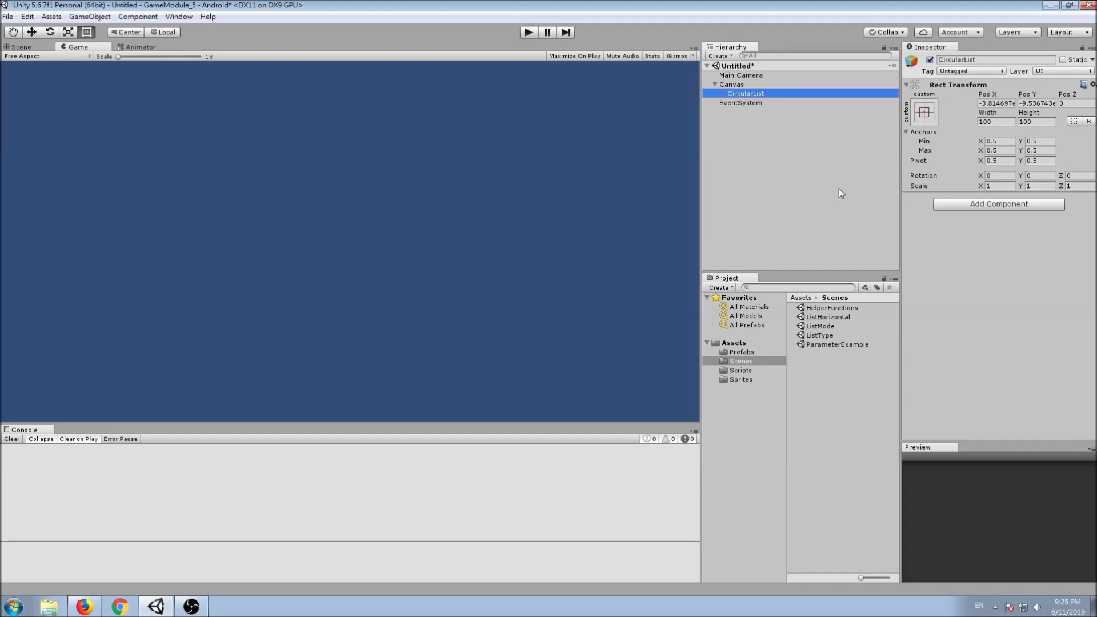
Attach the ListPositionCtrl script from the Scripts folder to CircularList
click(738, 370)
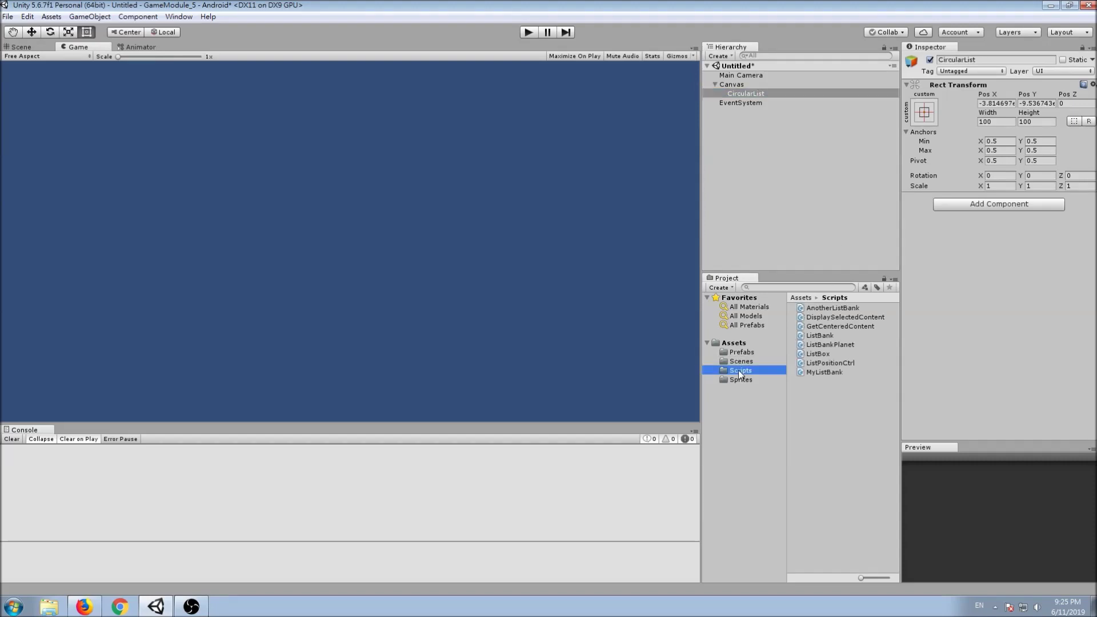
click(841, 363)
drag(841, 362, 955, 328)
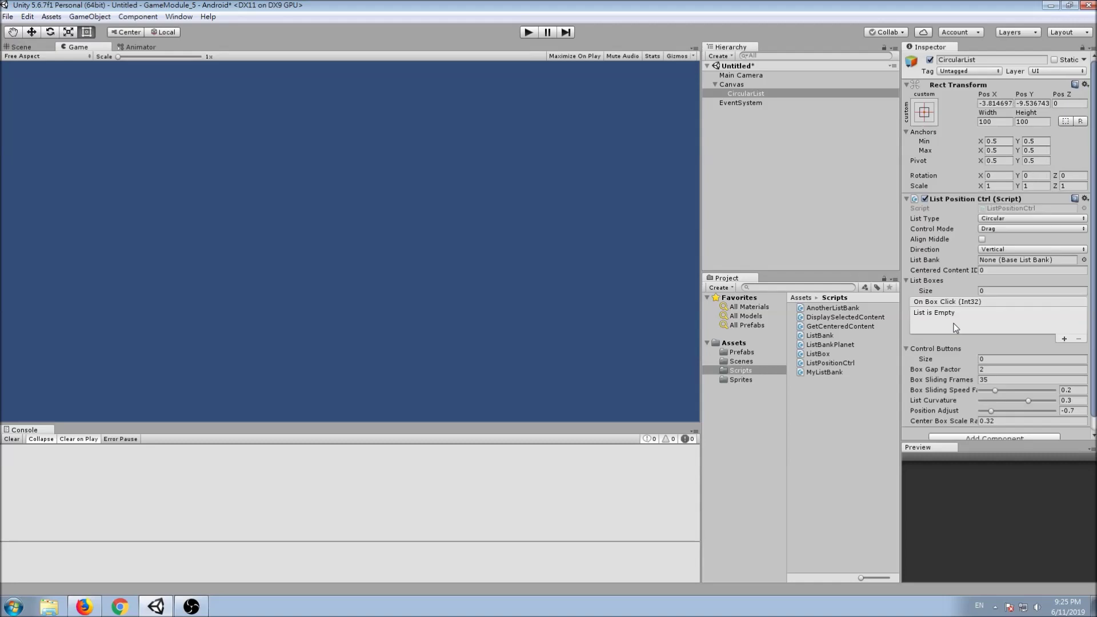
right_click(820, 95)
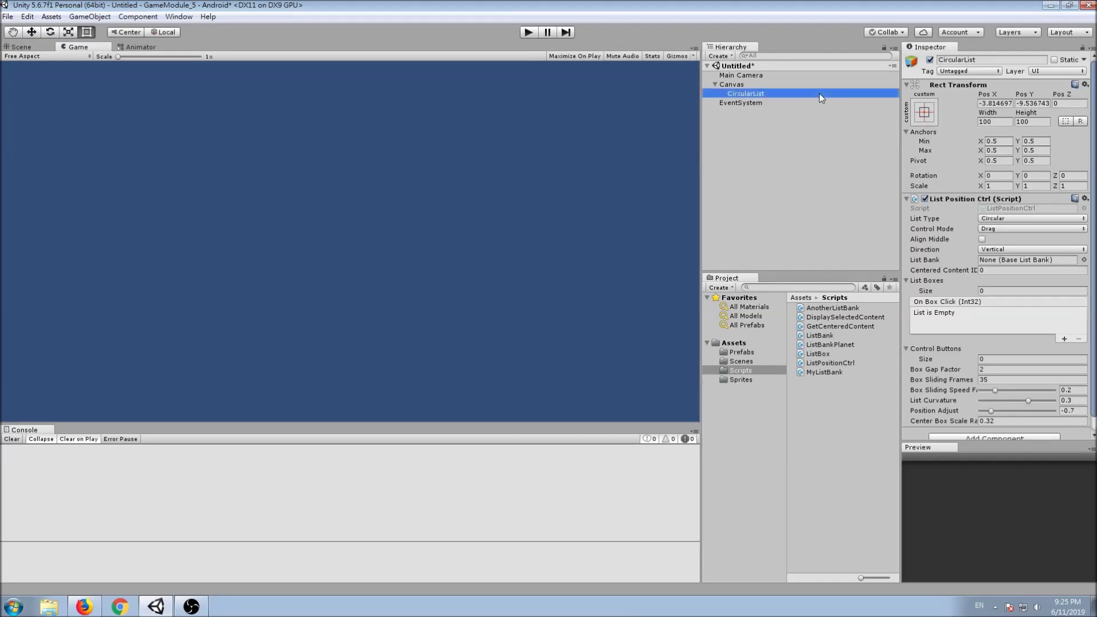
Add a Button under CircularList, rename it ListBox, and attach the ListBox script
mouse_move(879, 268)
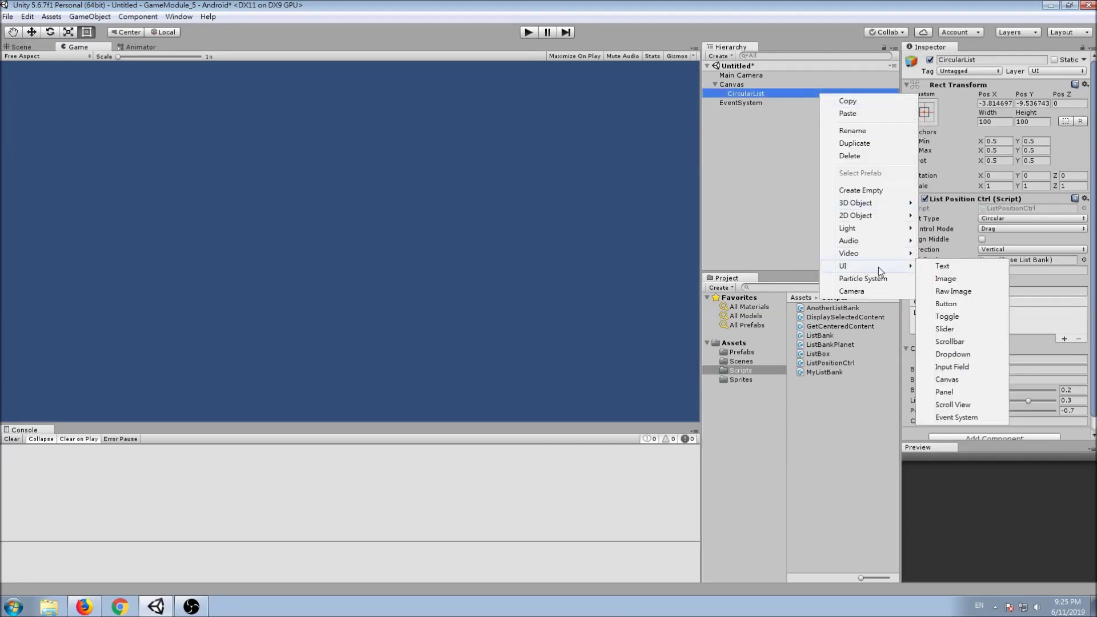
click(956, 305)
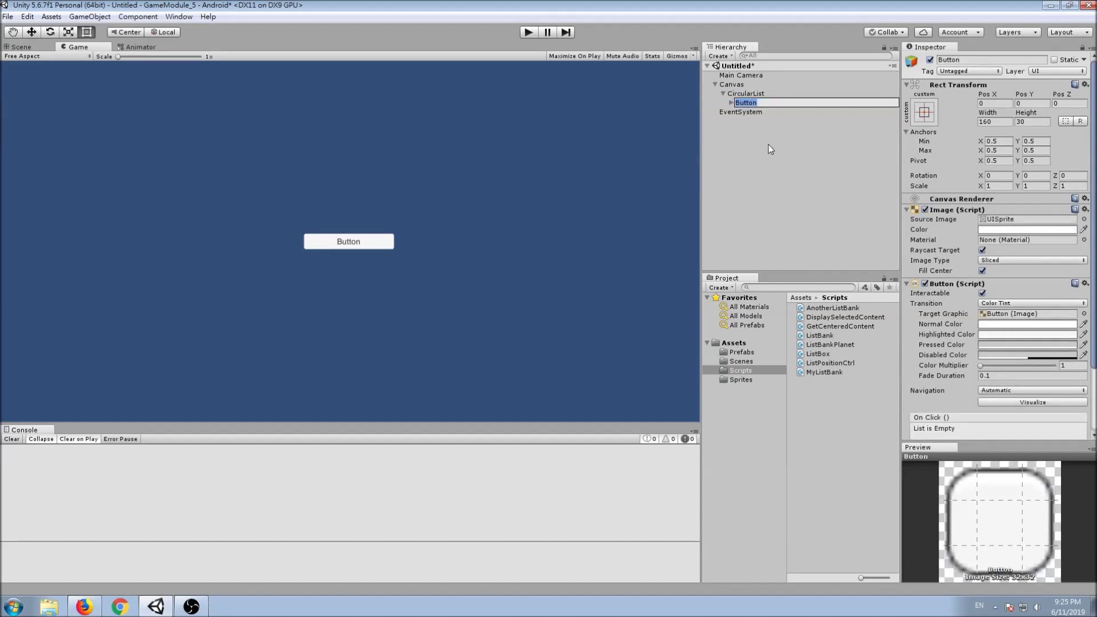
text(ListBox)
key(Return)
scroll(1001, 180, down, 5)
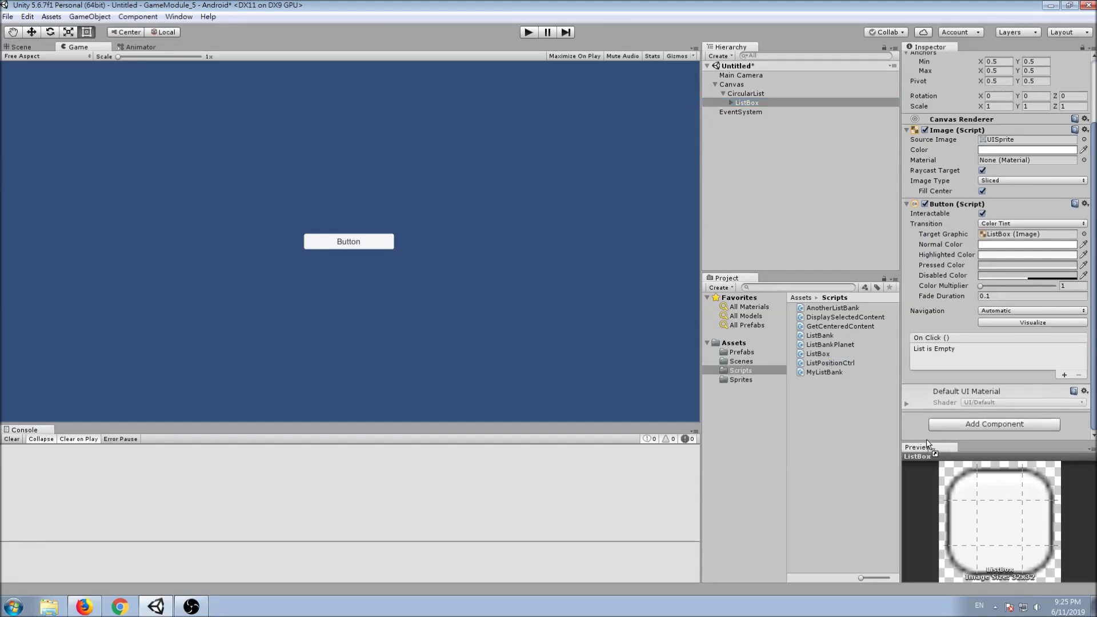
drag(825, 358, 932, 447)
Set its Text child as content and SciFiBoxImage as the native-size source image
scroll(937, 345, down, 2)
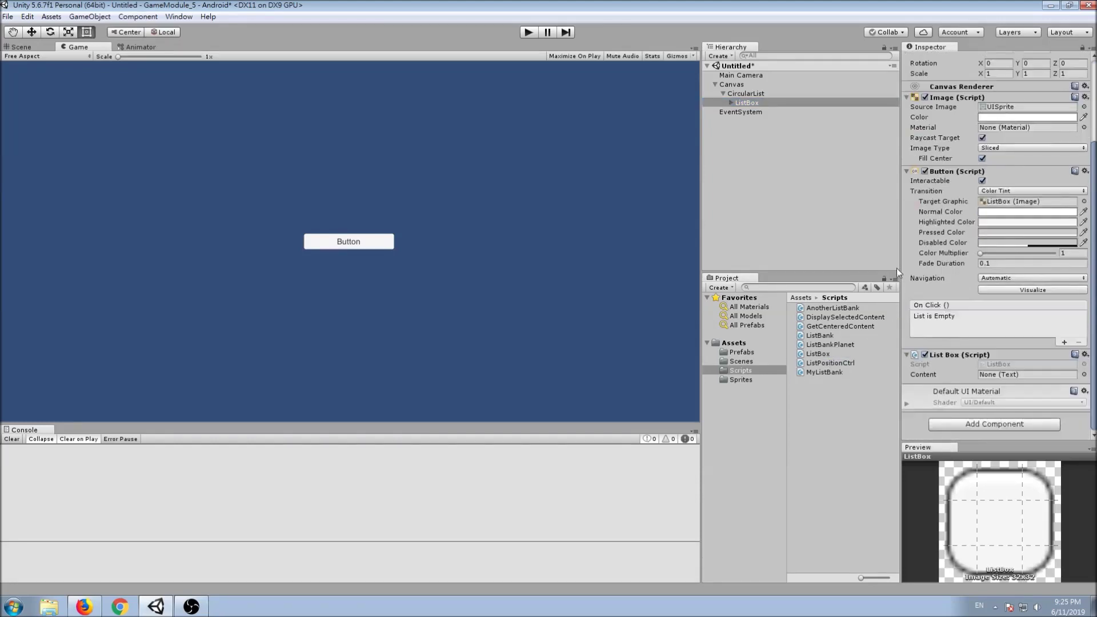
click(737, 107)
drag(756, 114, 1009, 383)
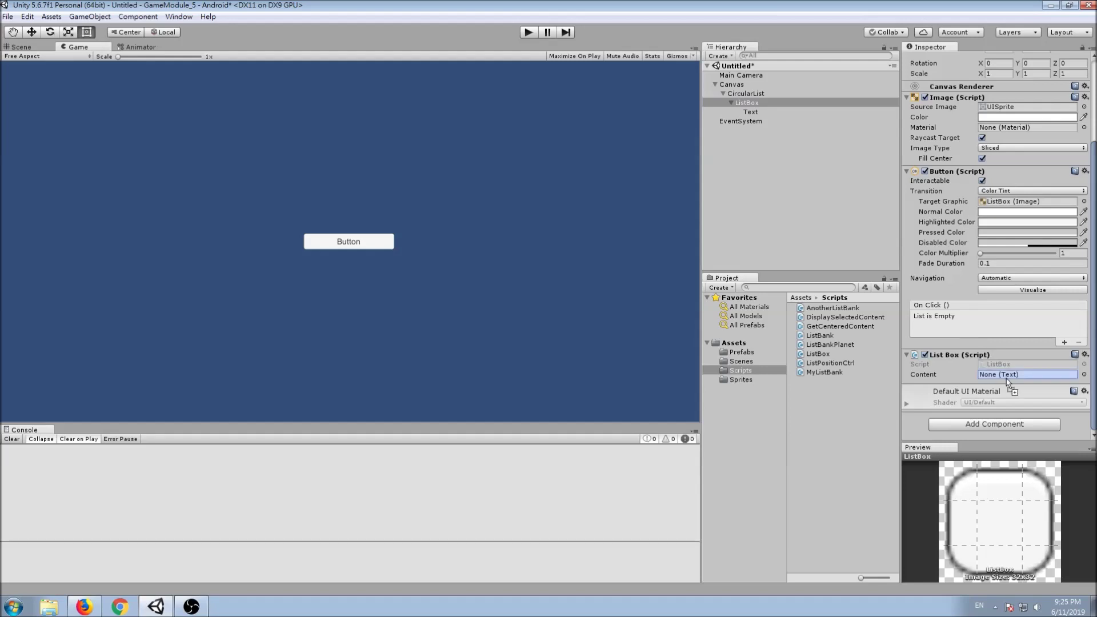
click(737, 379)
drag(845, 341, 1006, 102)
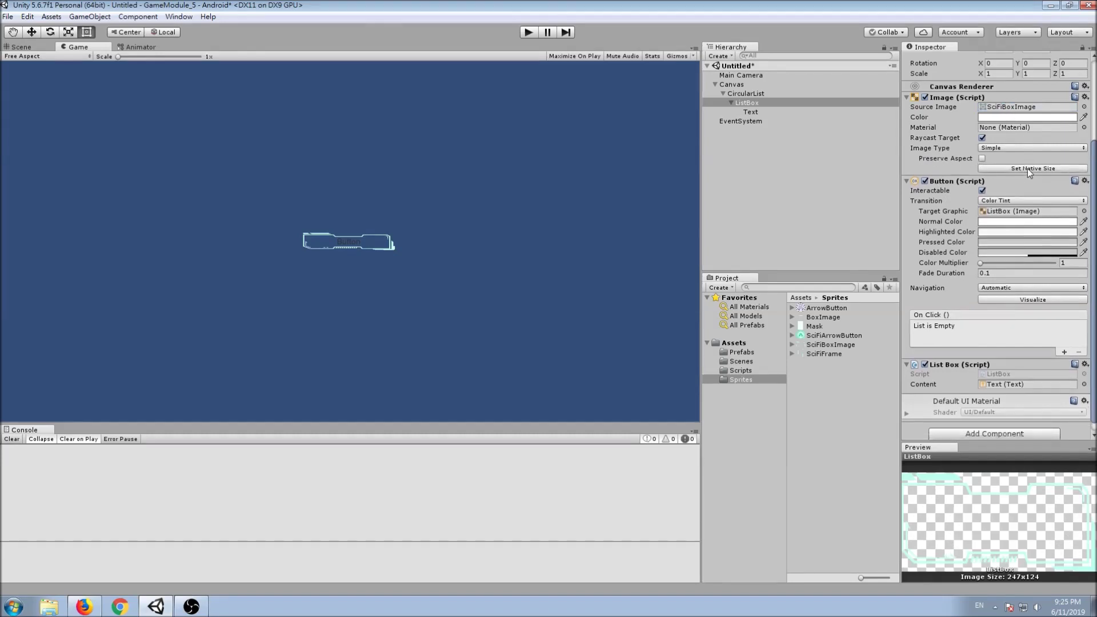
click(1027, 169)
click(753, 110)
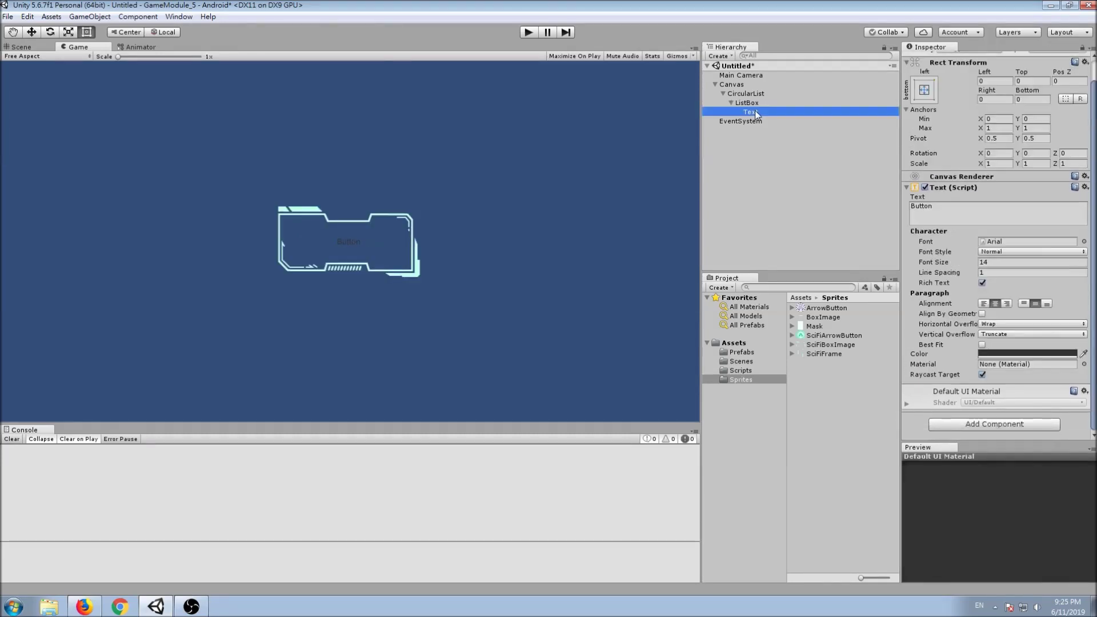
Make the ListBox label text white with font size 27
click(1005, 353)
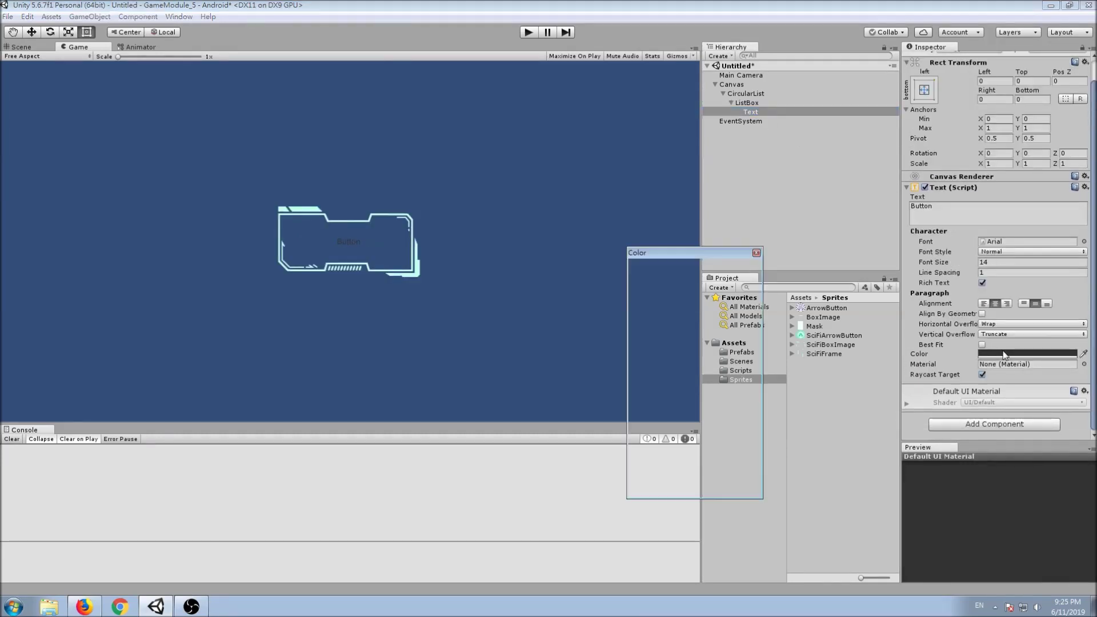
drag(701, 338, 627, 292)
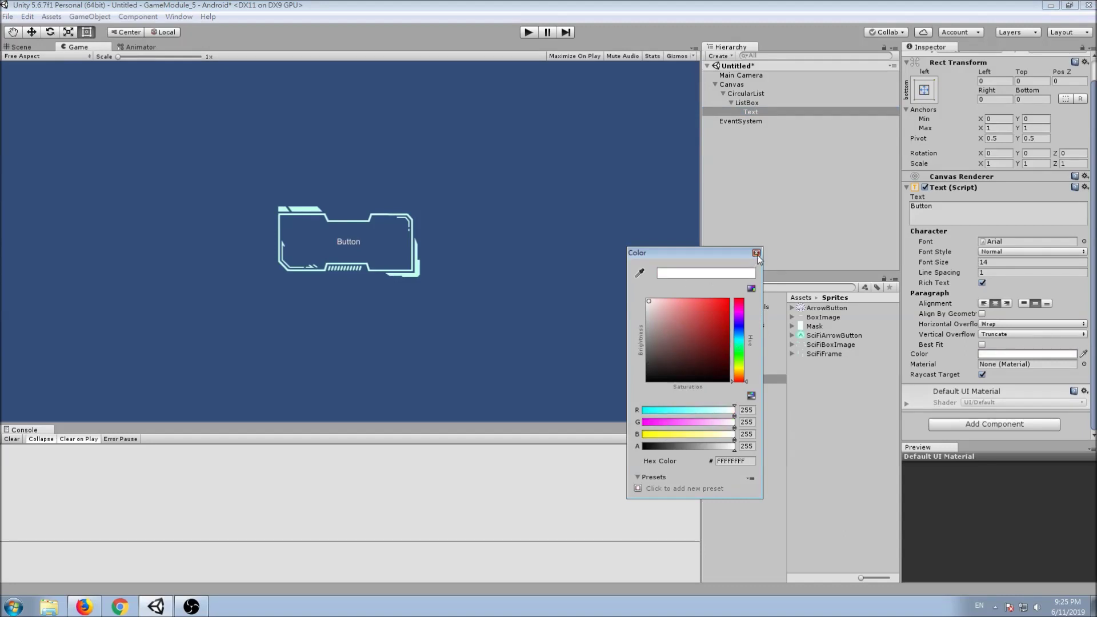
click(756, 253)
click(953, 263)
drag(954, 264, 964, 264)
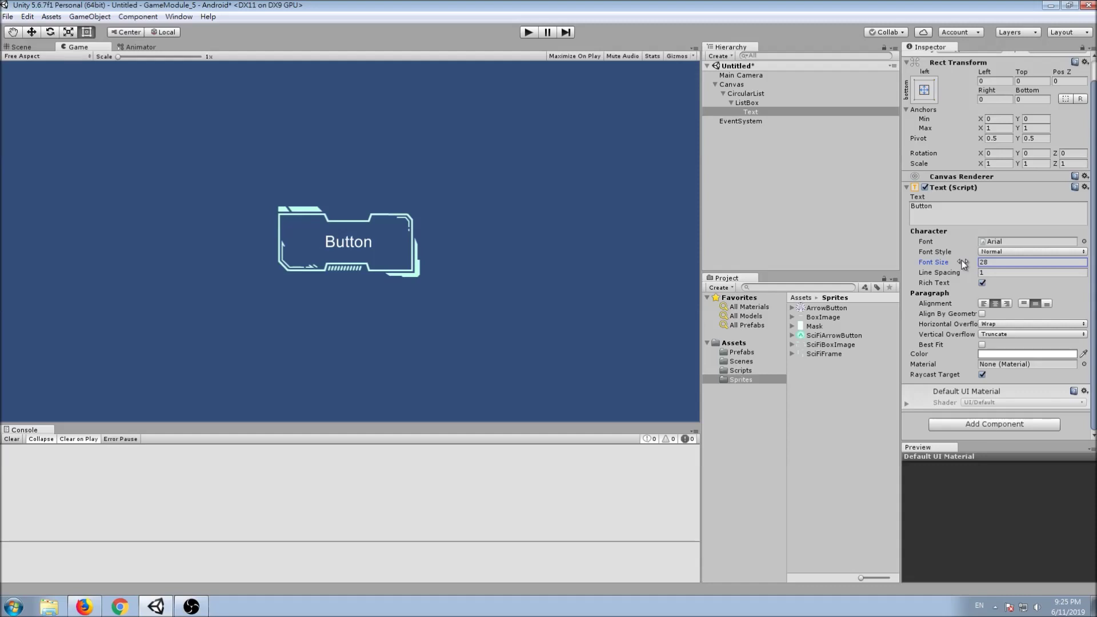
drag(964, 264, 888, 229)
click(746, 104)
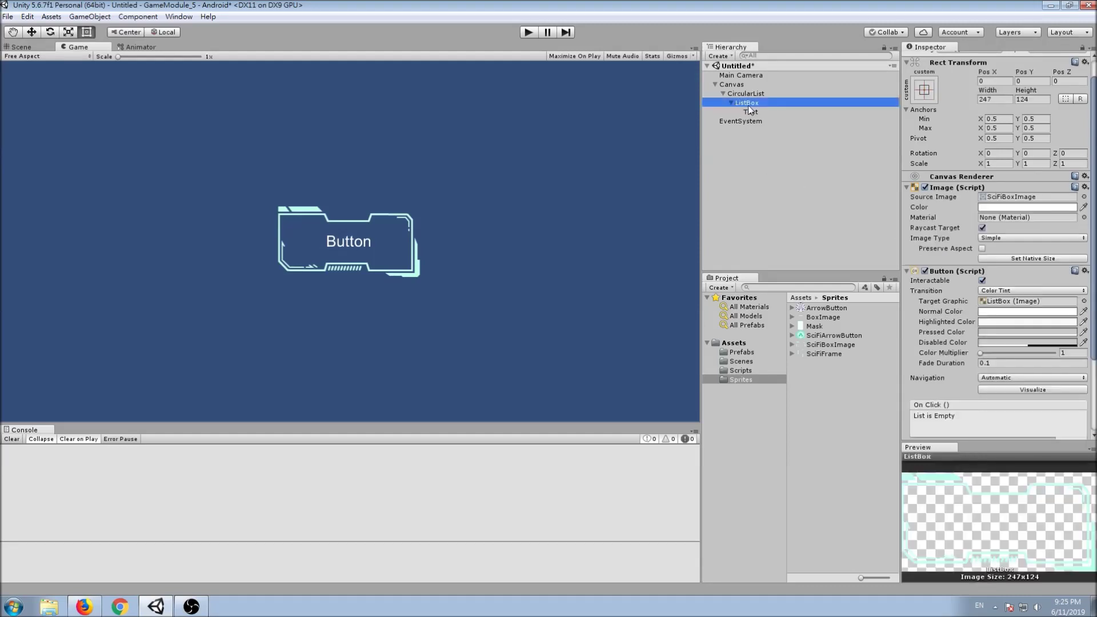
Duplicate ListBox four times, creating ListBox (1) through ListBox (4)
right_click(732, 104)
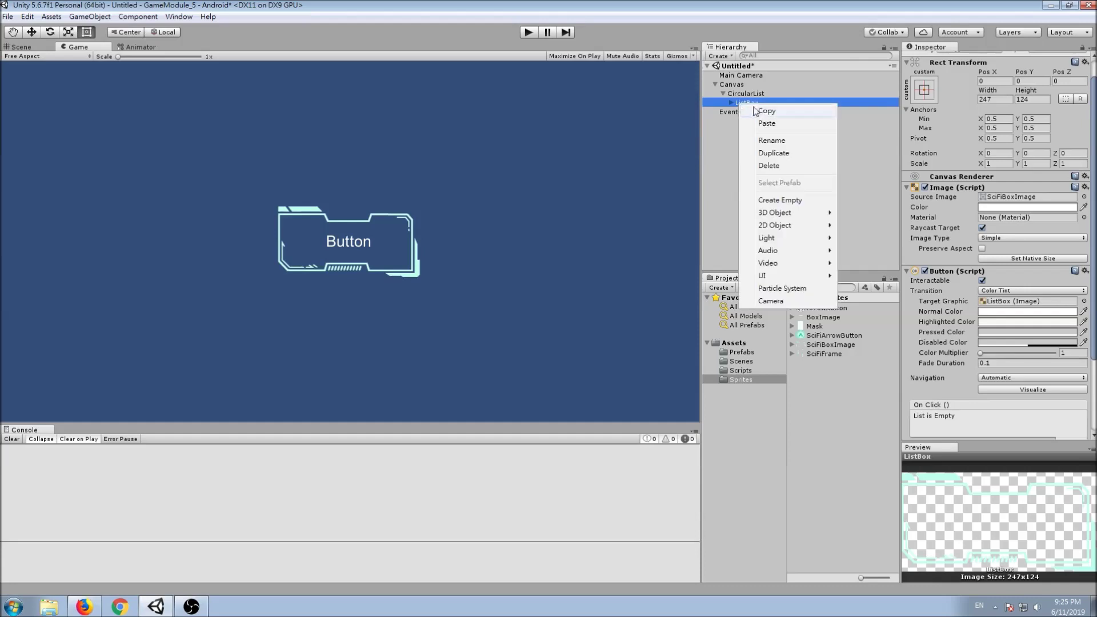
click(766, 154)
right_click(760, 102)
click(780, 147)
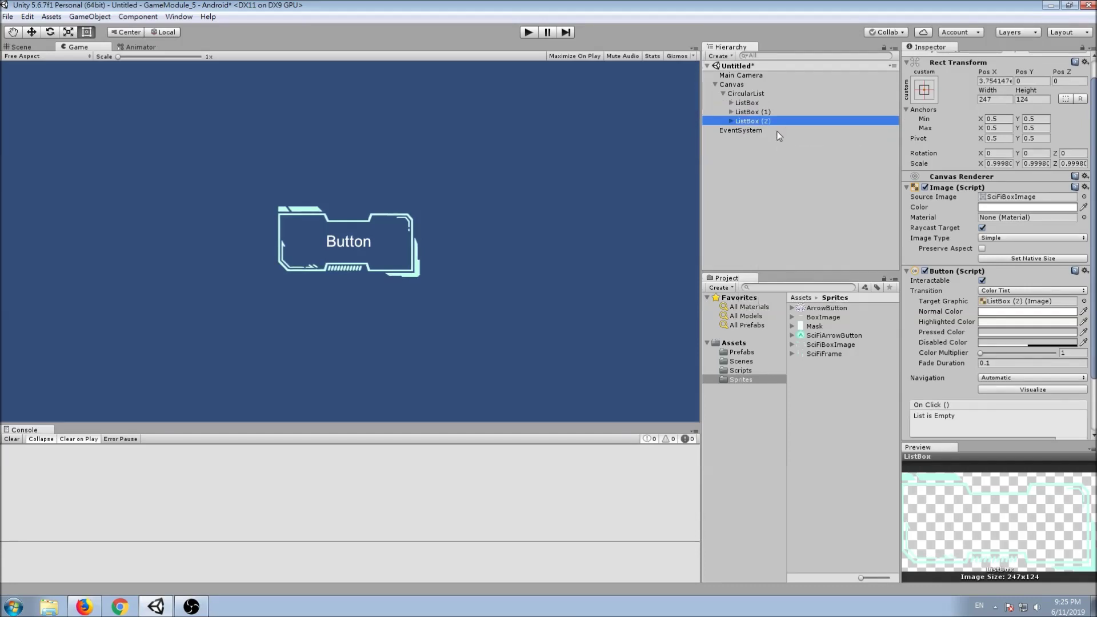
right_click(769, 104)
click(785, 150)
right_click(771, 103)
click(807, 150)
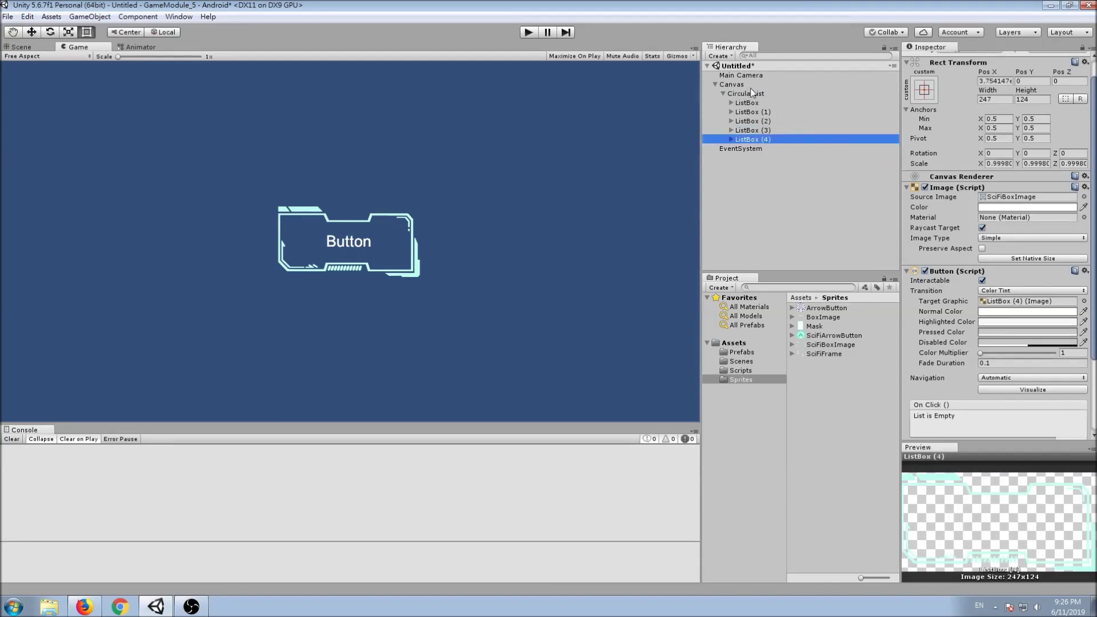
Select CircularList and lock the Inspector on its settings
click(754, 94)
click(1082, 49)
click(798, 104)
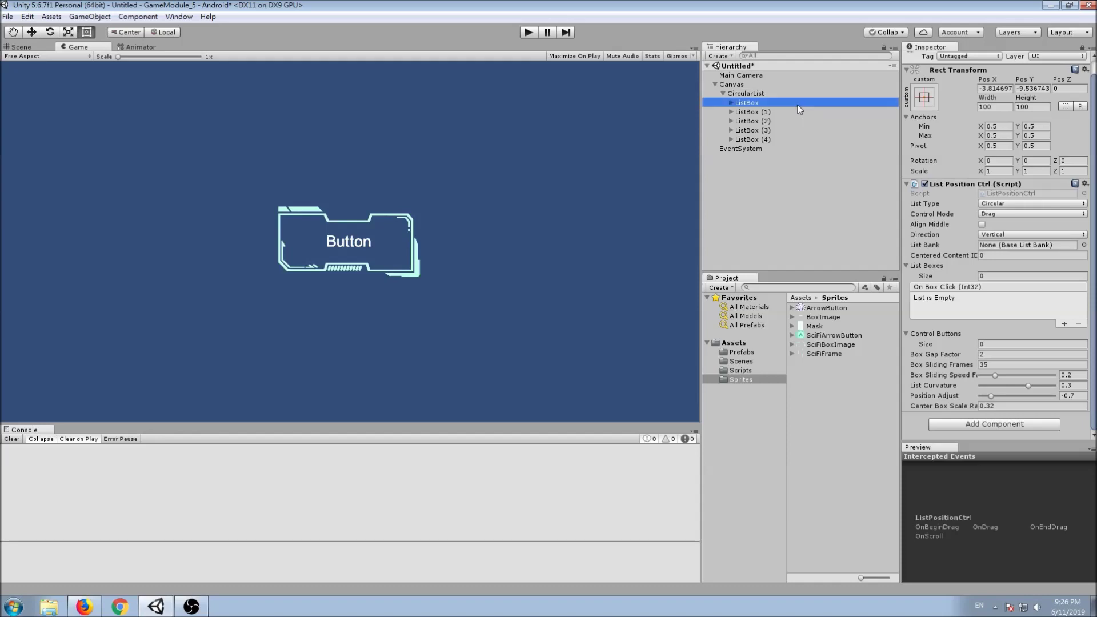
Assign ListBox through ListBox (4) to CircularList's List Boxes and view the ListBank script's code
shift+click(786, 139)
drag(775, 105, 923, 266)
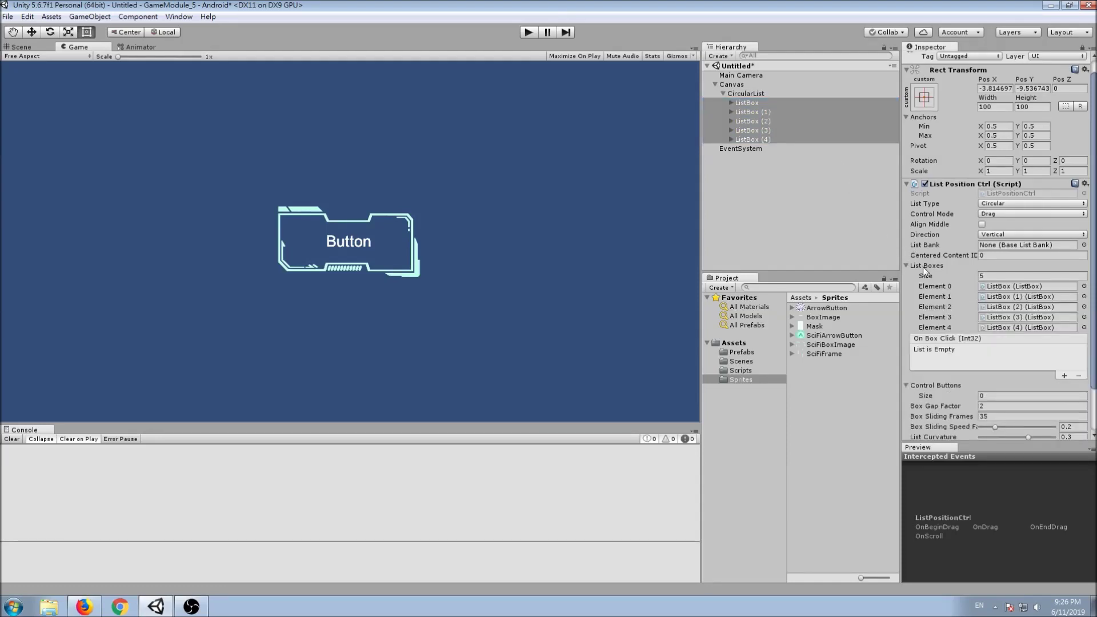
click(734, 370)
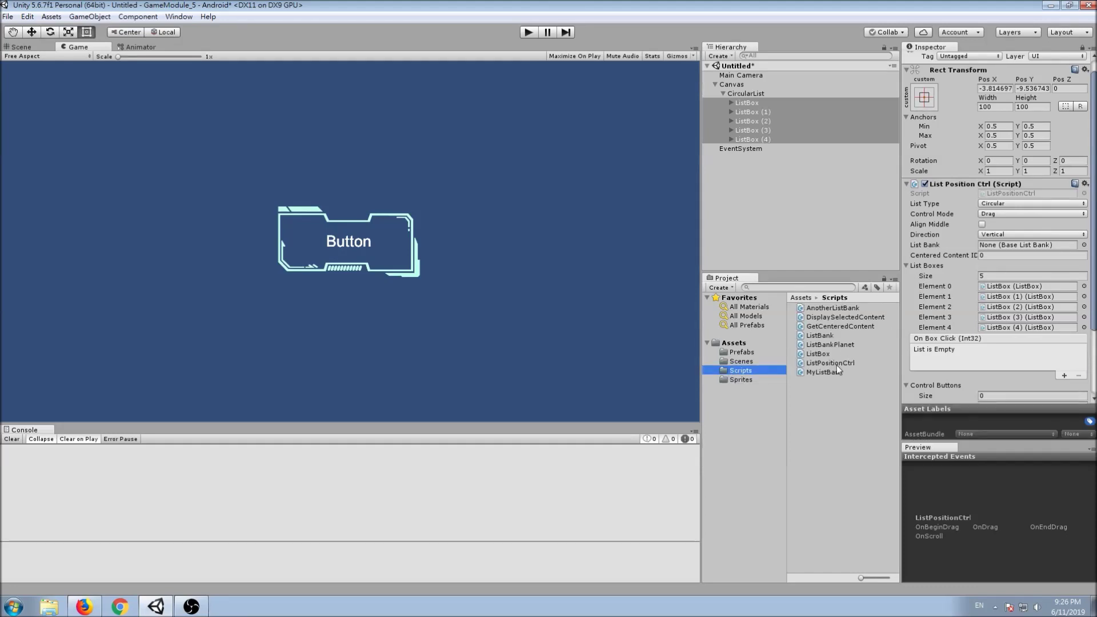
click(834, 337)
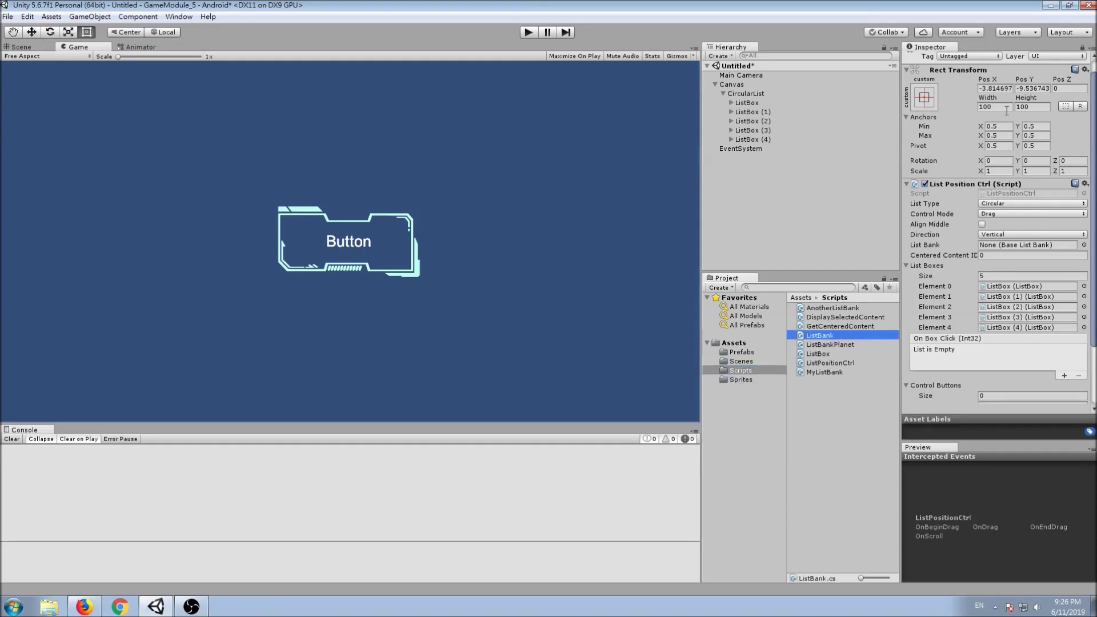
click(1032, 125)
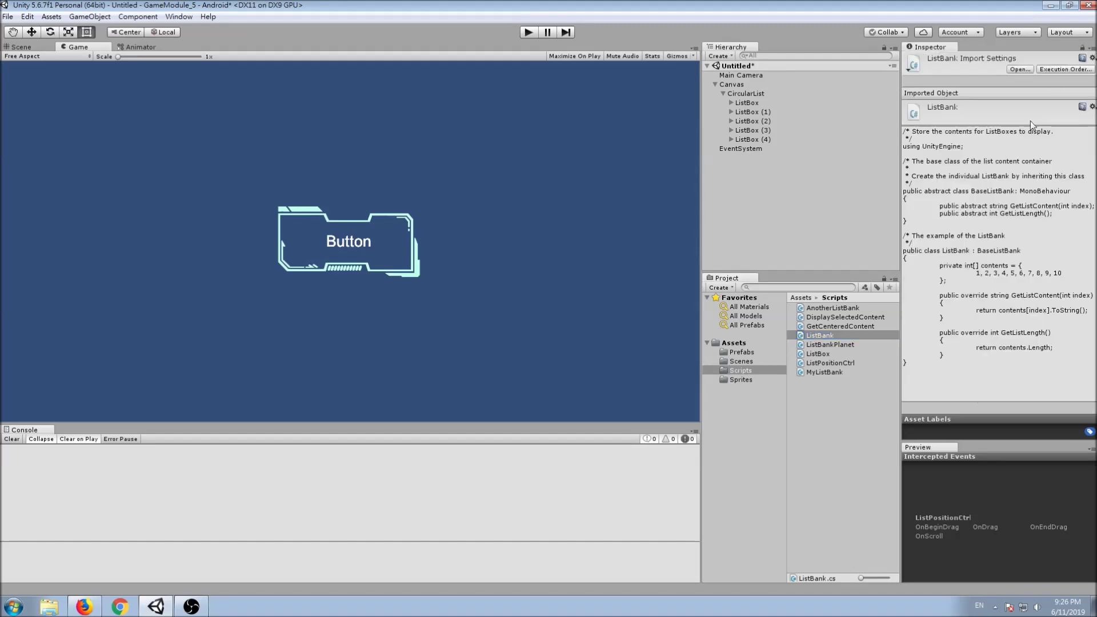
Attach the MyListBank script to CircularList and assign it as the list bank
click(828, 372)
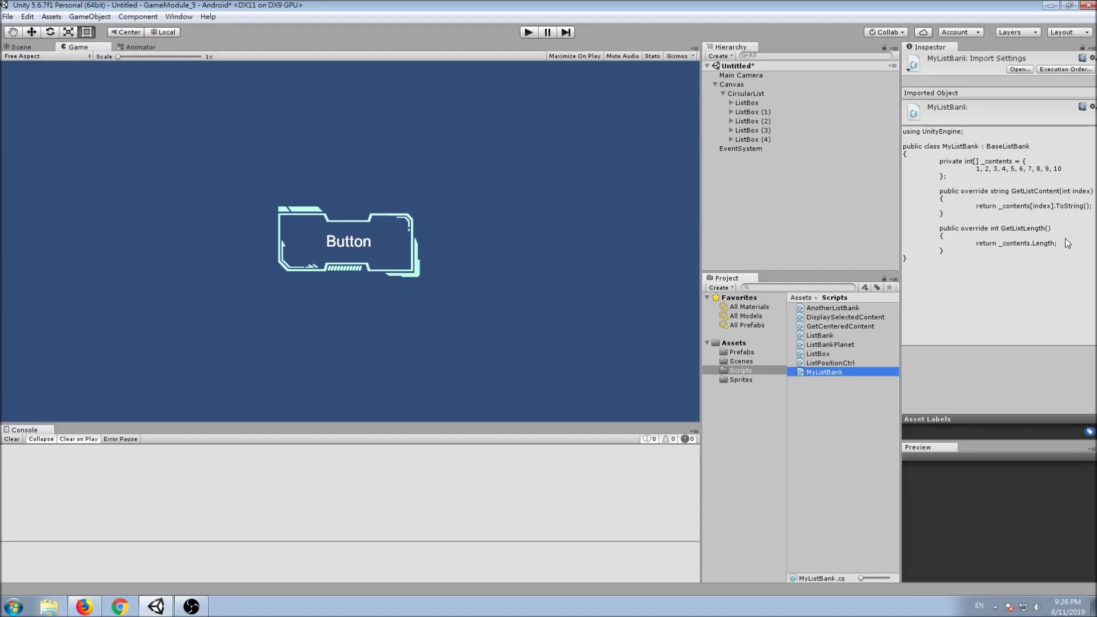
click(765, 94)
scroll(976, 227, down, 3)
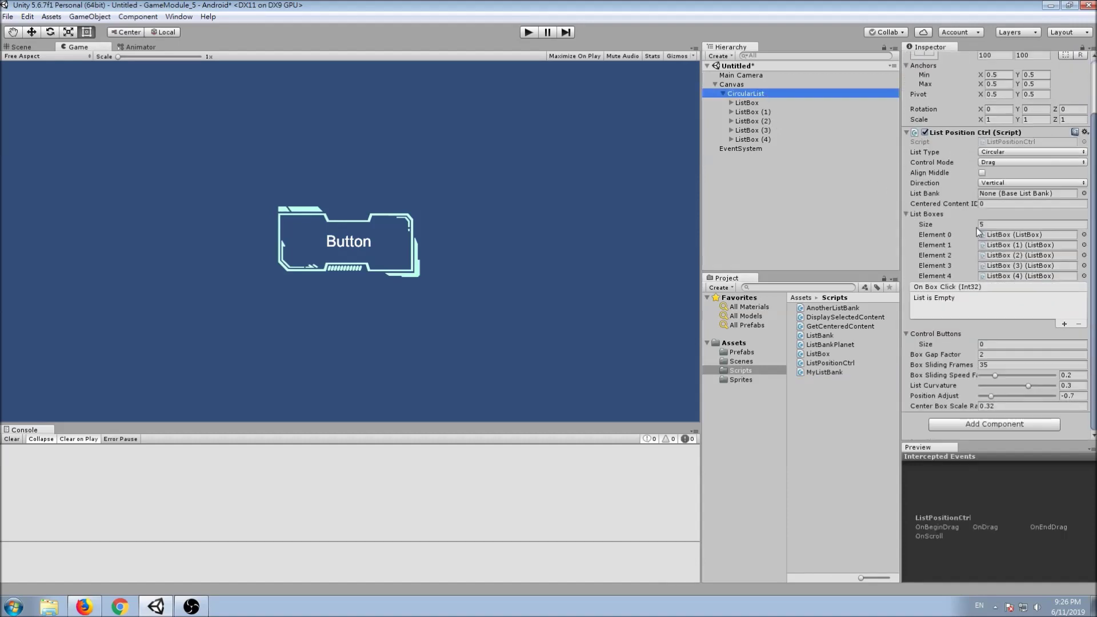
mouse_move(891, 405)
mouse_down()
mouse_move(924, 433)
mouse_move(953, 388)
mouse_up()
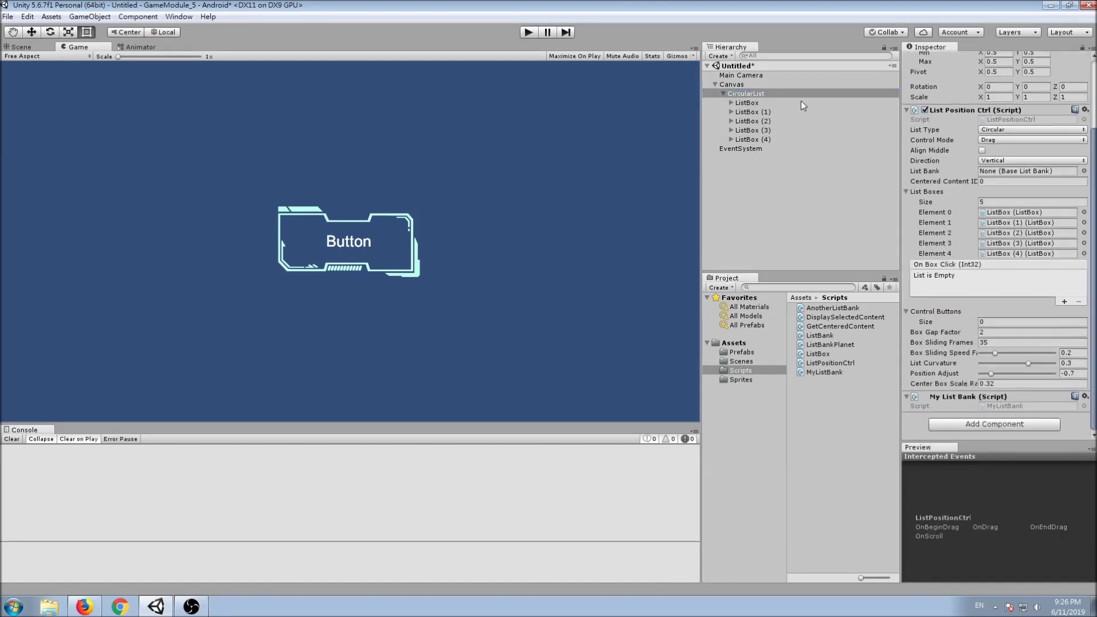
drag(763, 94, 997, 172)
Play-test spinning the number list, then set Centered Content ID to 6 and run again
click(523, 34)
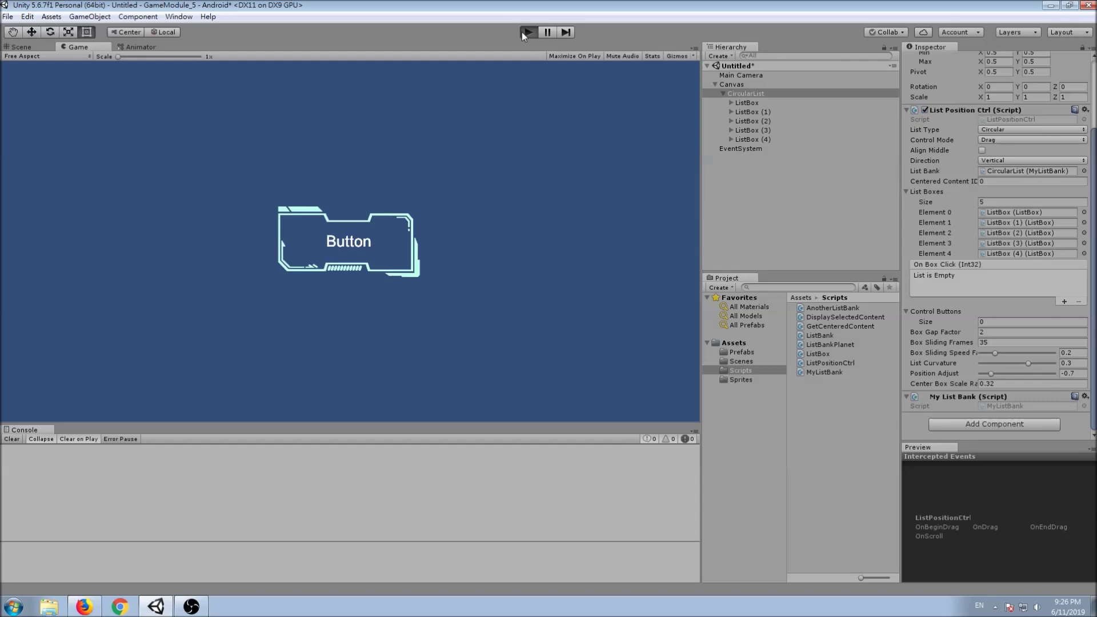
mouse_move(319, 311)
mouse_down()
mouse_move(366, 374)
mouse_move(392, 26)
mouse_up()
mouse_move(384, 104)
mouse_down()
mouse_move(409, 307)
mouse_move(497, 175)
mouse_up()
click(528, 32)
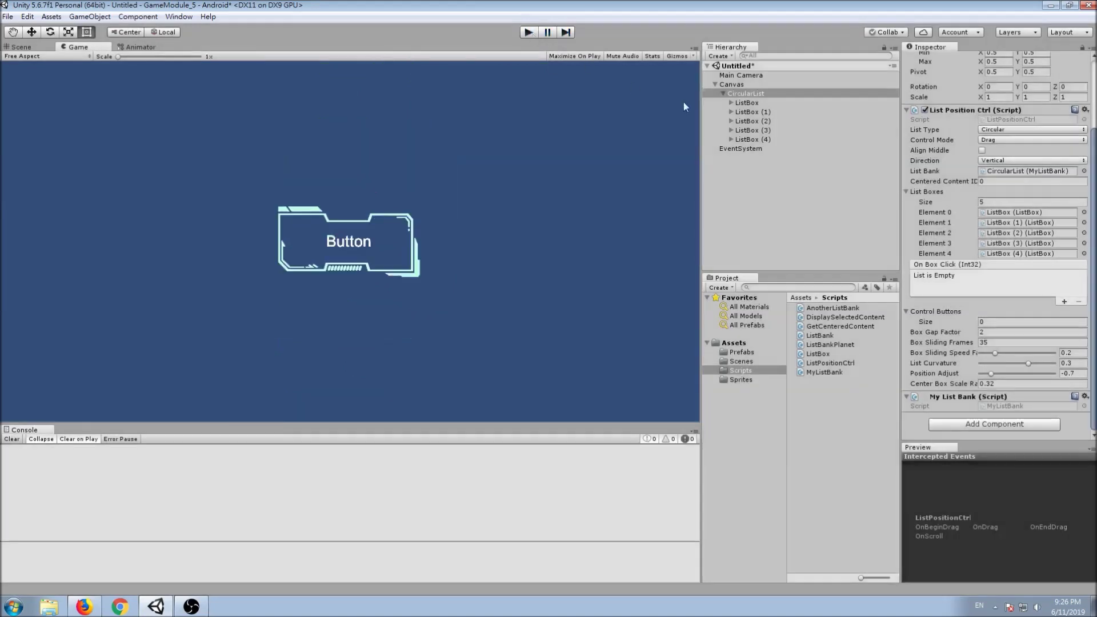
click(986, 180)
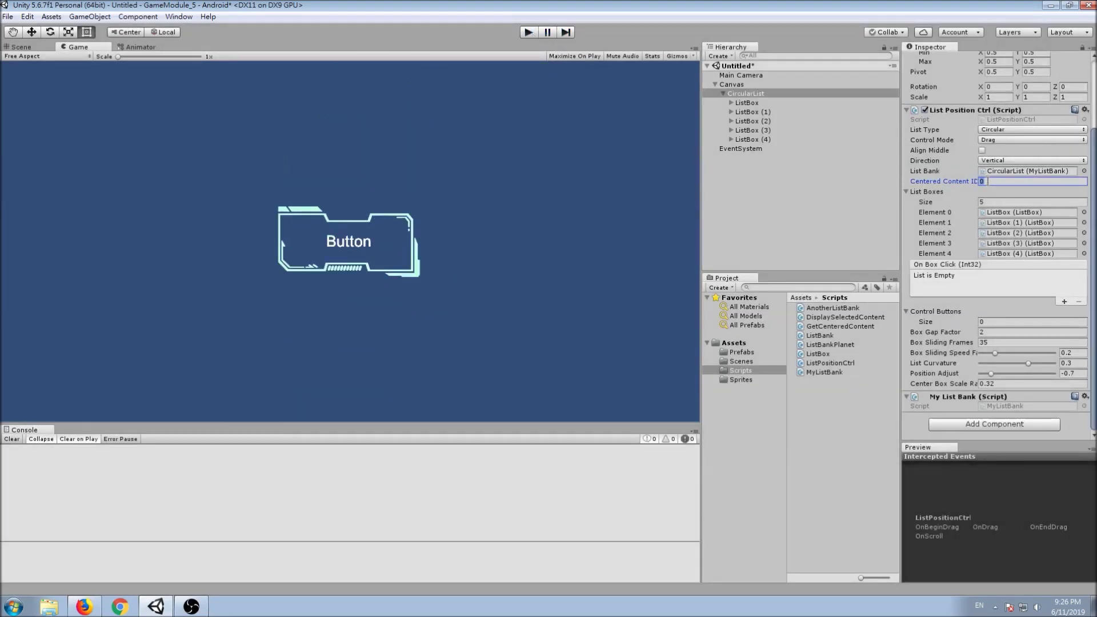
text(6)
click(527, 35)
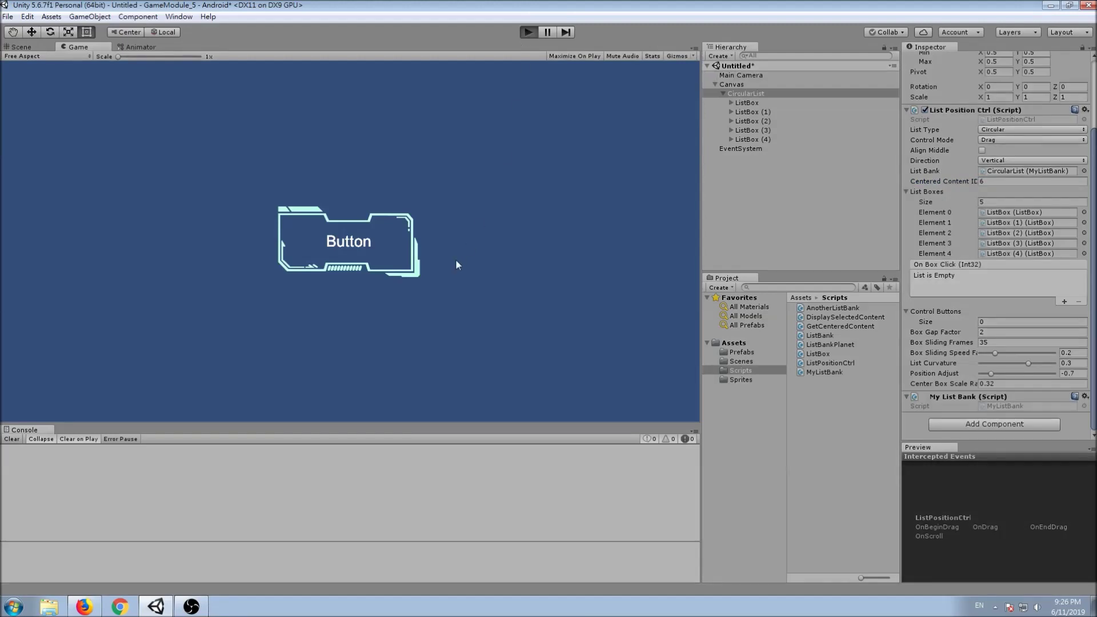
Scroll the running list until it wraps back to items 1–4, then exit Play mode
scroll(366, 337, up, 2)
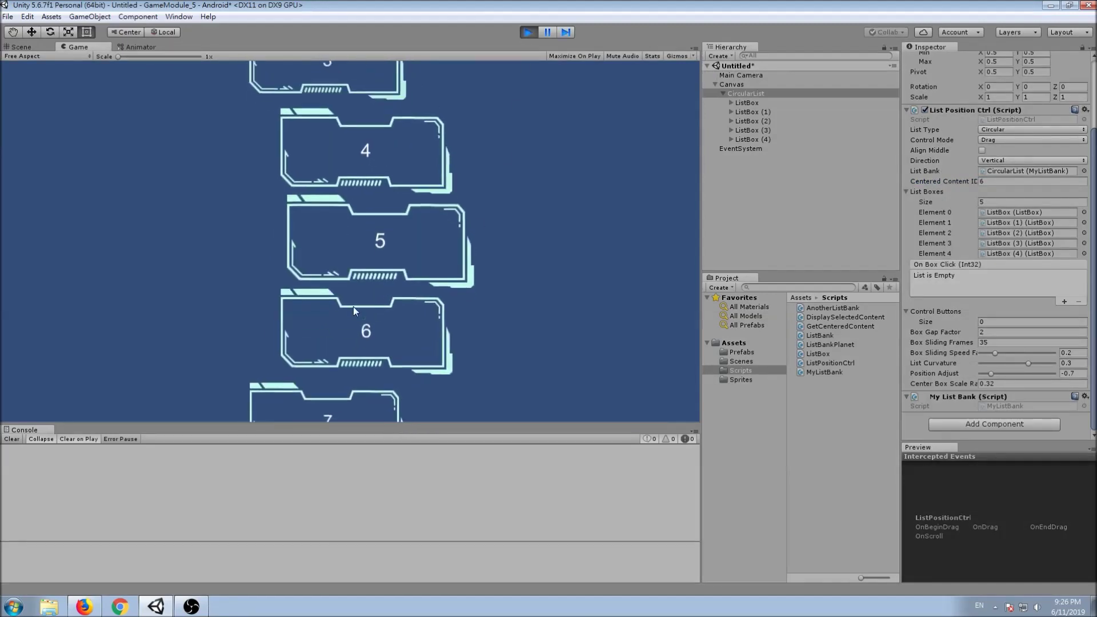
scroll(391, 122, down, 3)
scroll(391, 121, down, 4)
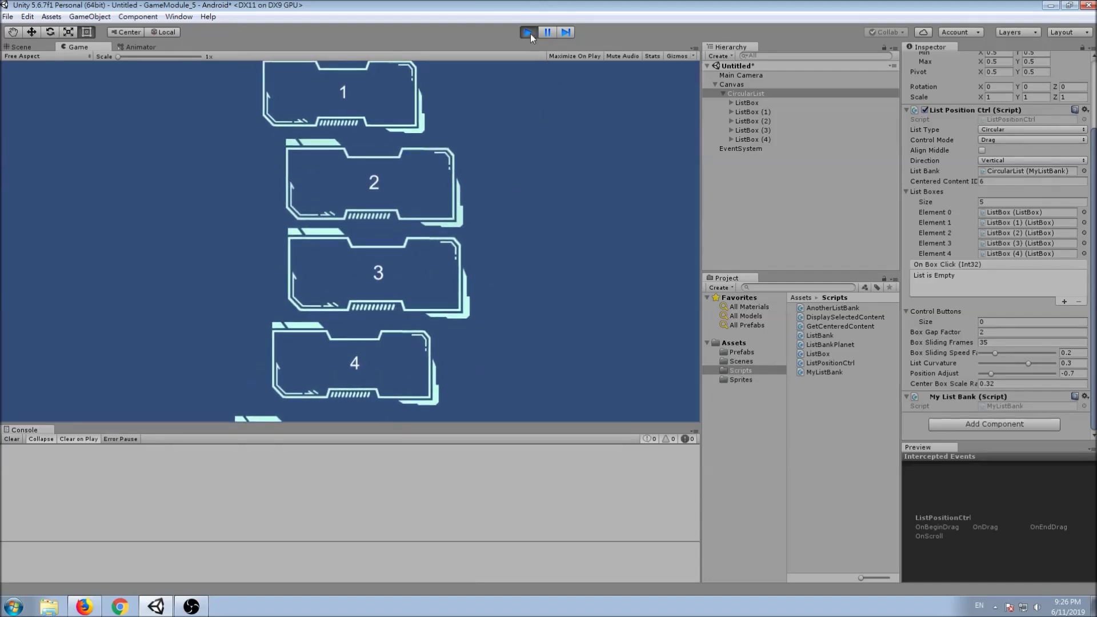
click(530, 34)
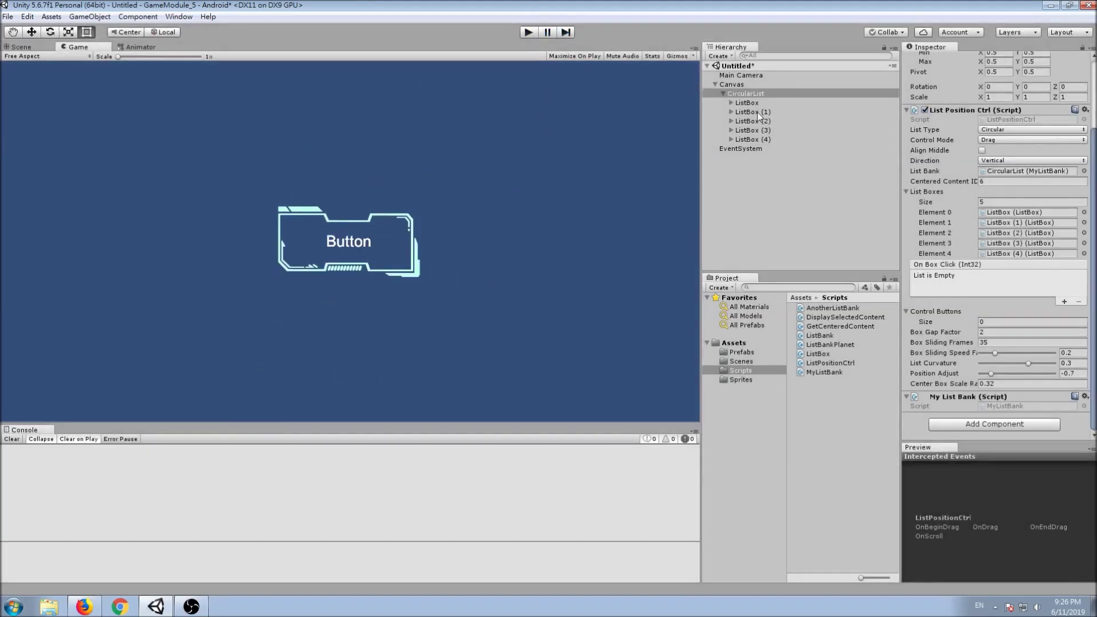
Add a UI Text object under Canvas and review the DisplaySelectedContent script
right_click(752, 87)
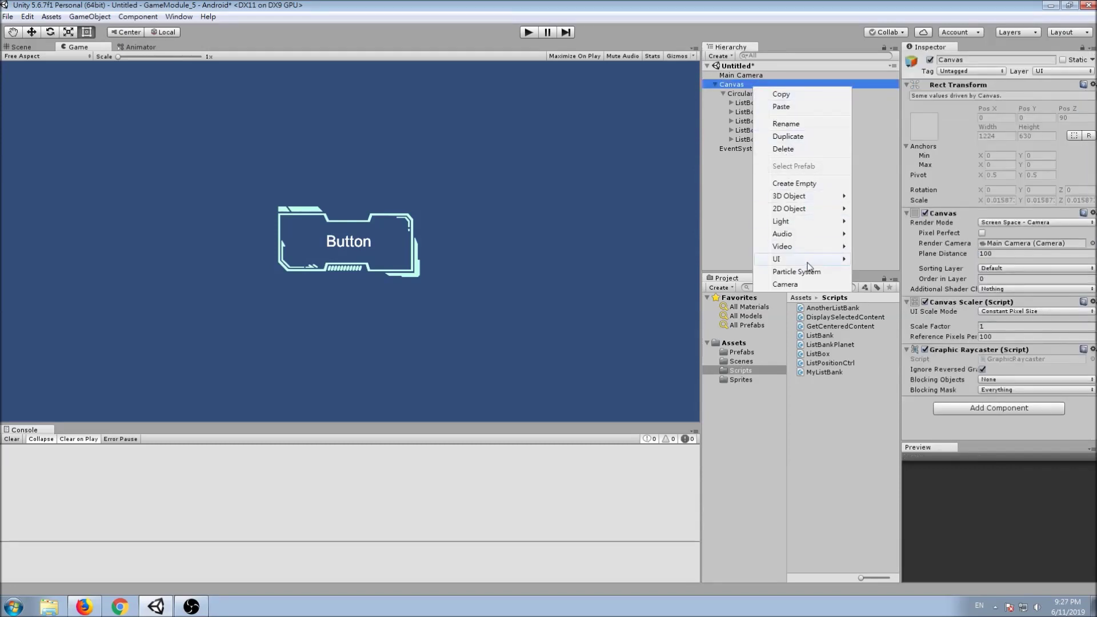
mouse_move(811, 260)
click(873, 262)
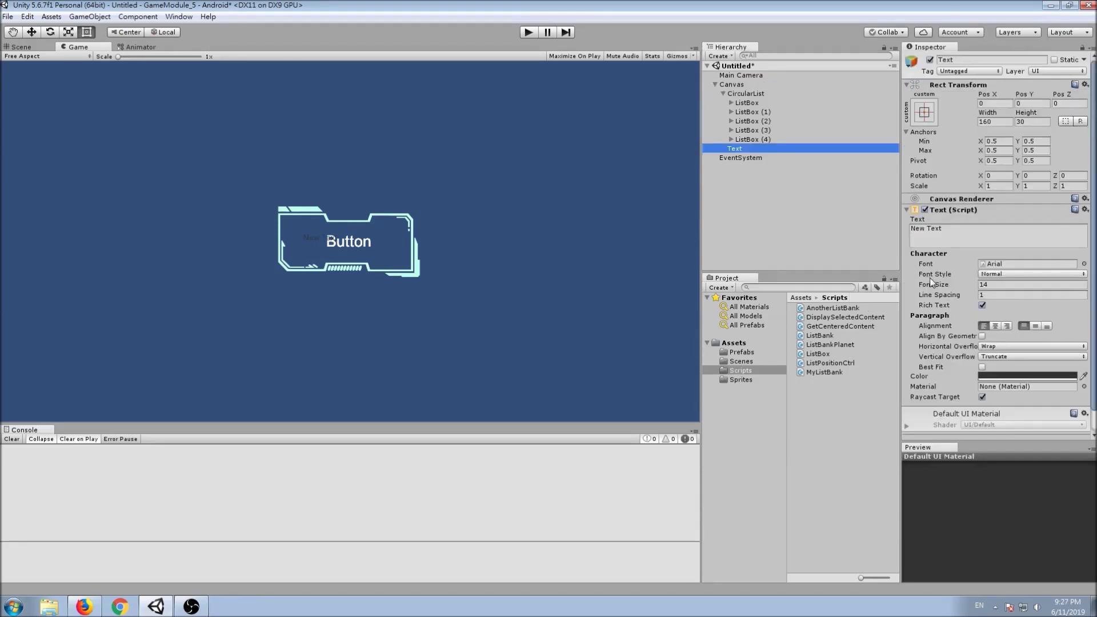
click(847, 319)
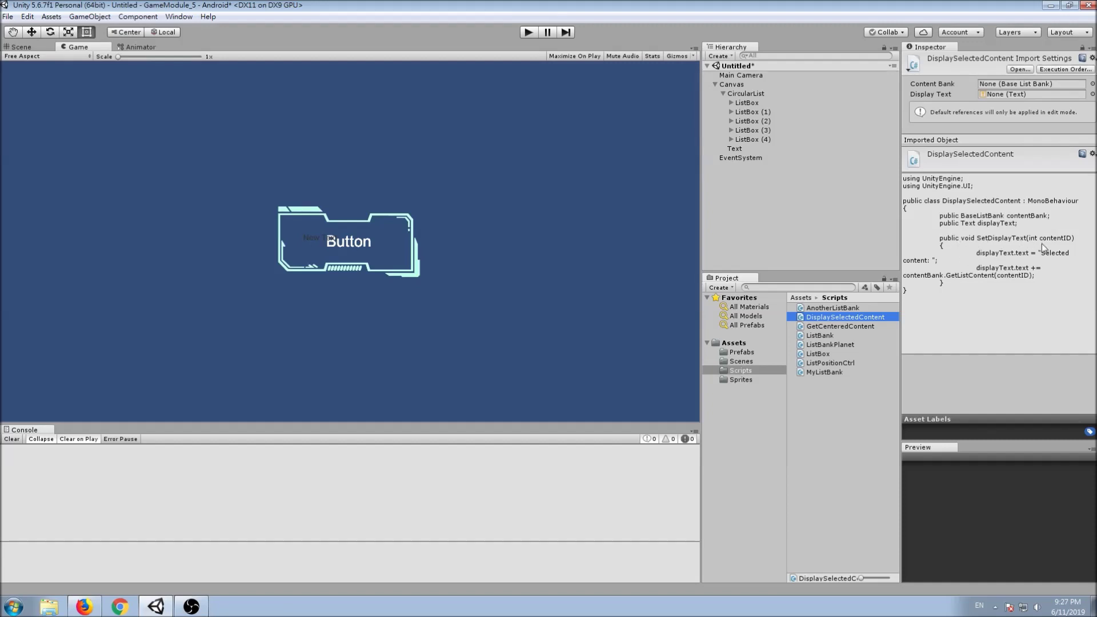
Give the Text a DisplaySelectedContent script with CircularList as content bank and itself as display text
click(745, 149)
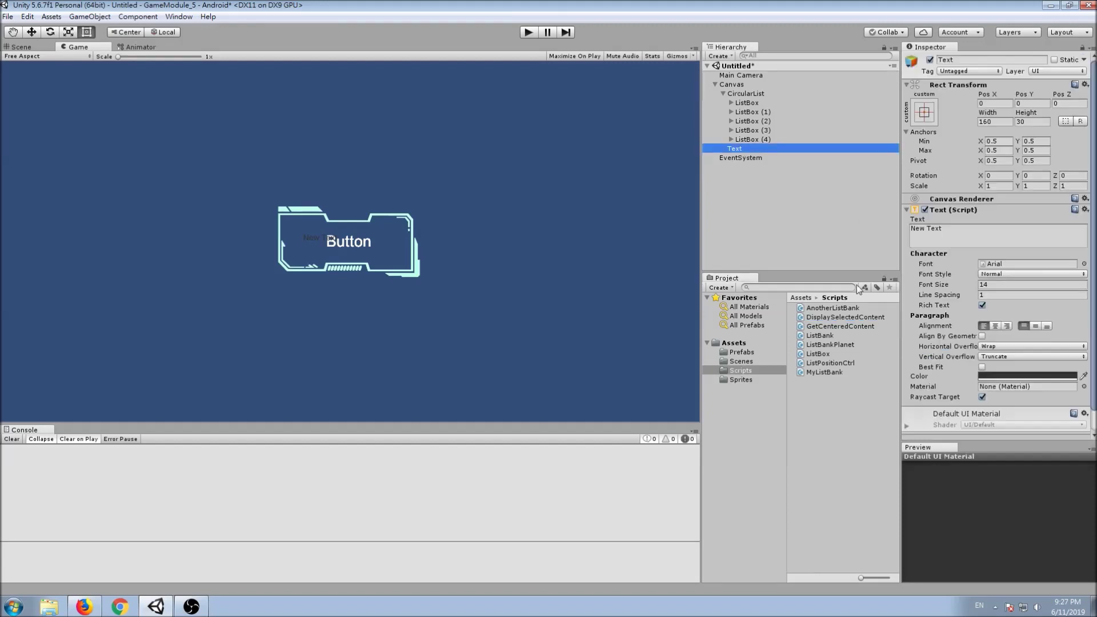
scroll(1004, 336, down, 1)
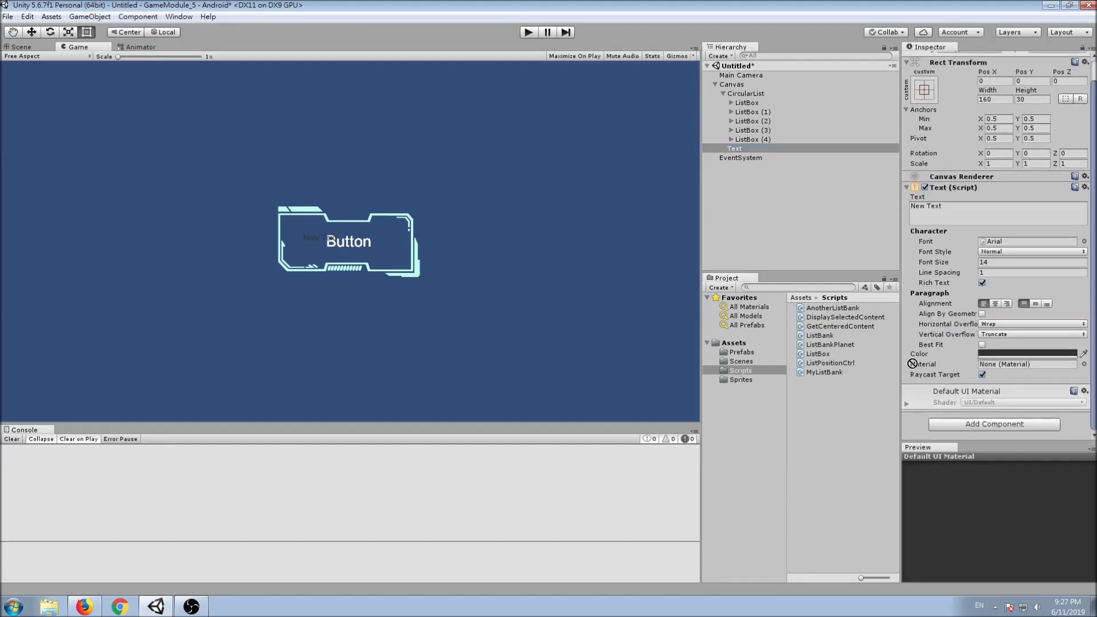
drag(868, 317, 950, 437)
mouse_move(788, 152)
mouse_down()
mouse_move(937, 316)
mouse_move(998, 408)
mouse_up()
drag(750, 149, 997, 417)
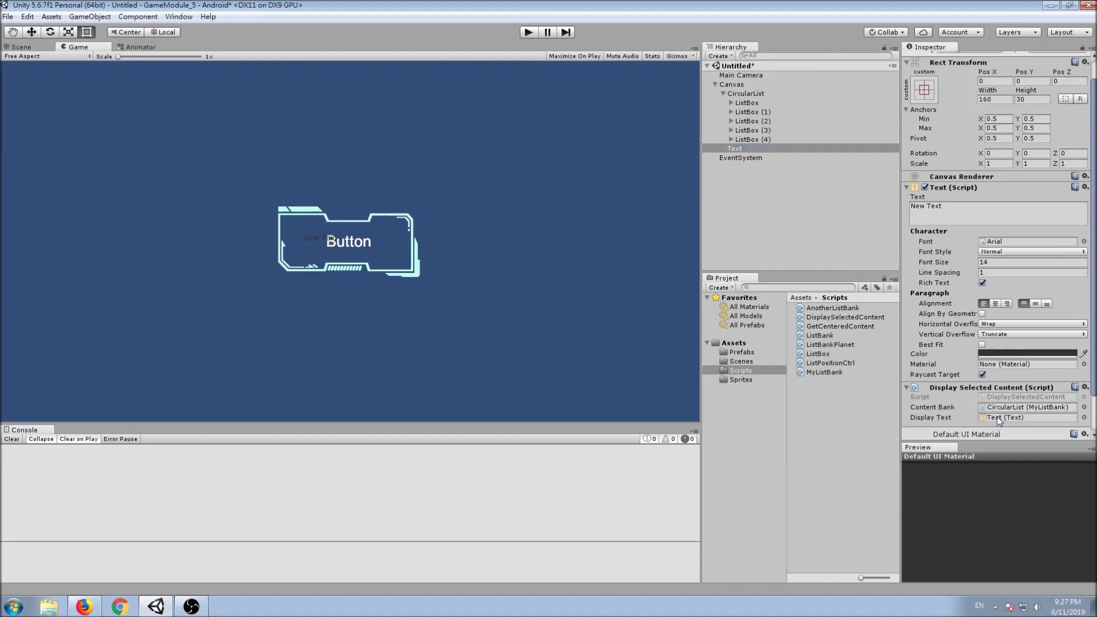
click(961, 214)
Change the label text to 'Selected content:' and make its colour white
text(Selected content:)
click(1003, 355)
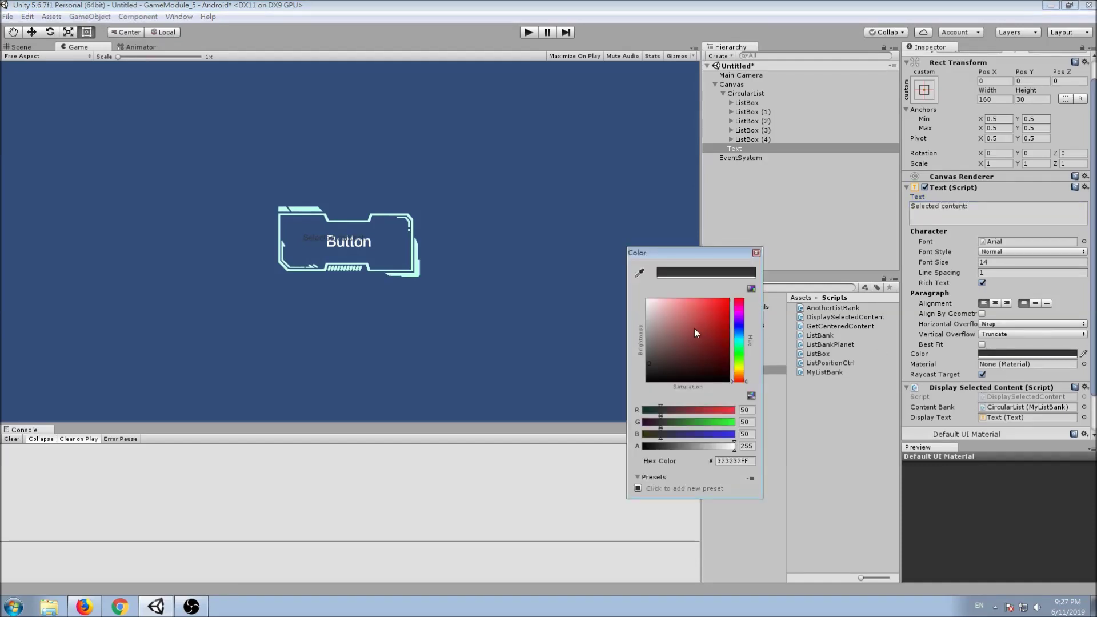
drag(694, 328, 609, 275)
click(756, 252)
Size the text box to 300 by 100 and centre the text vertically
click(988, 101)
text(300)
key(Tab)
text(100)
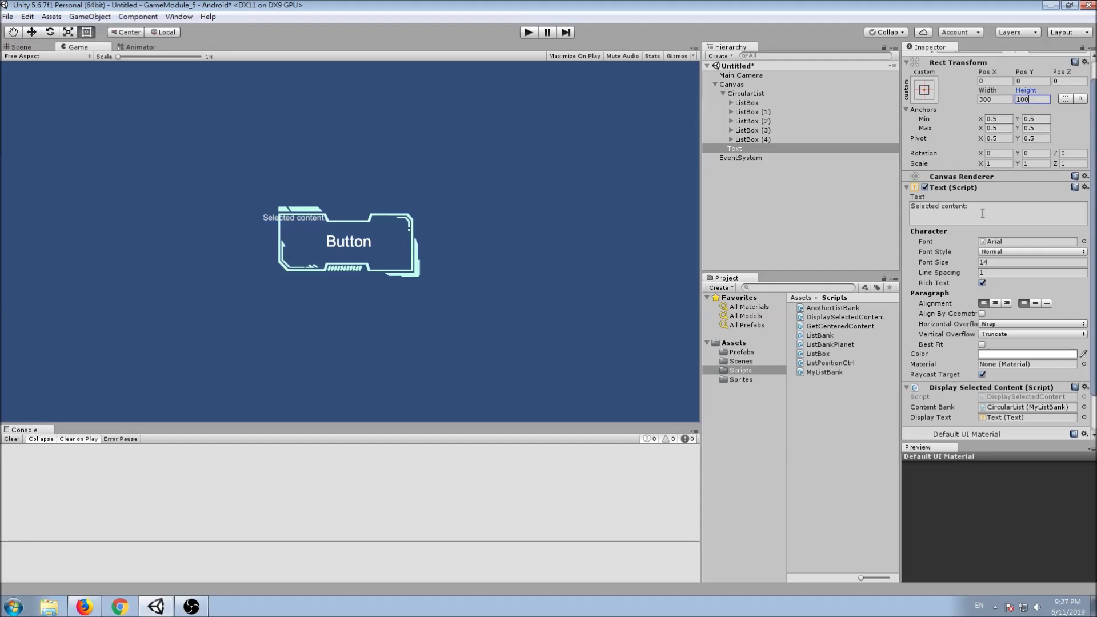
click(1036, 303)
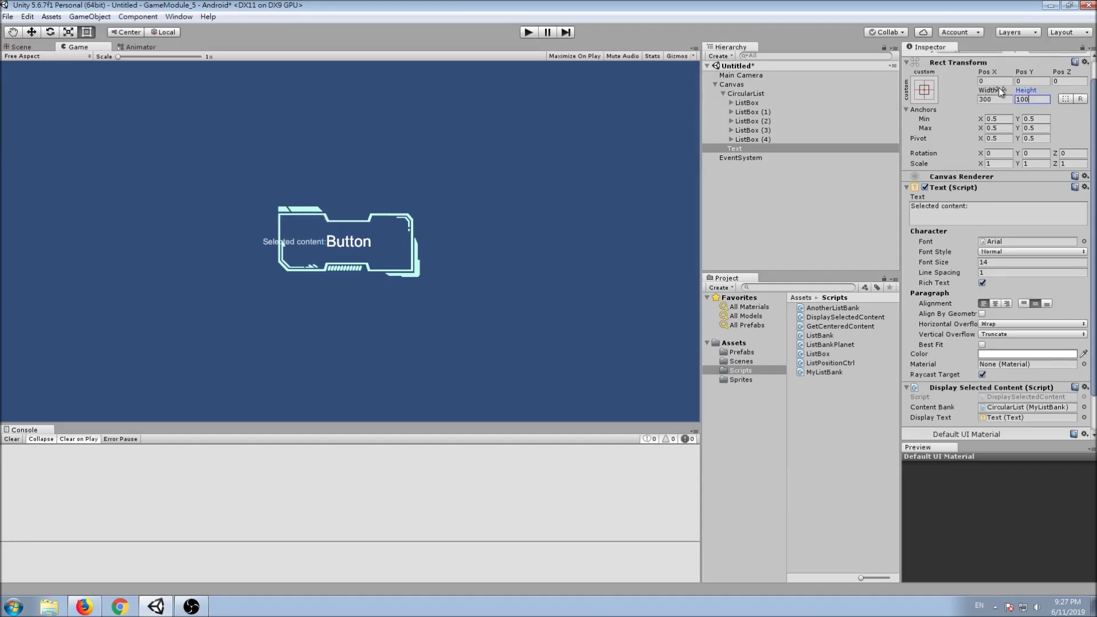
Move the label left of the button to Pos X -253.44 and set font size 24
click(1030, 72)
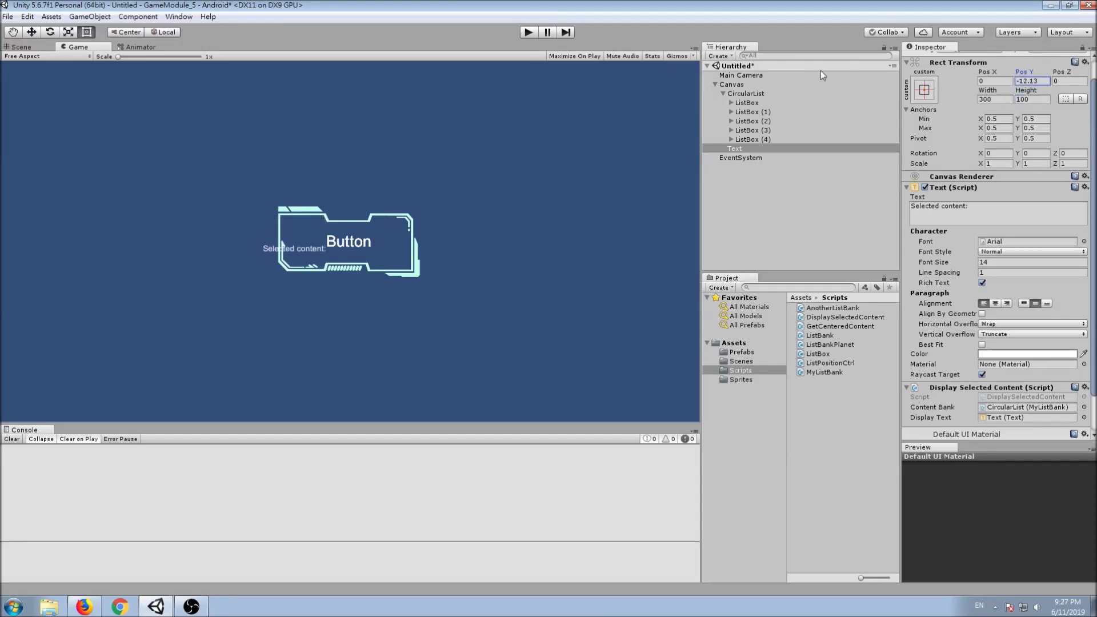
text(0)
mouse_move(989, 76)
mouse_down()
mouse_move(554, 423)
mouse_move(1037, 274)
mouse_up()
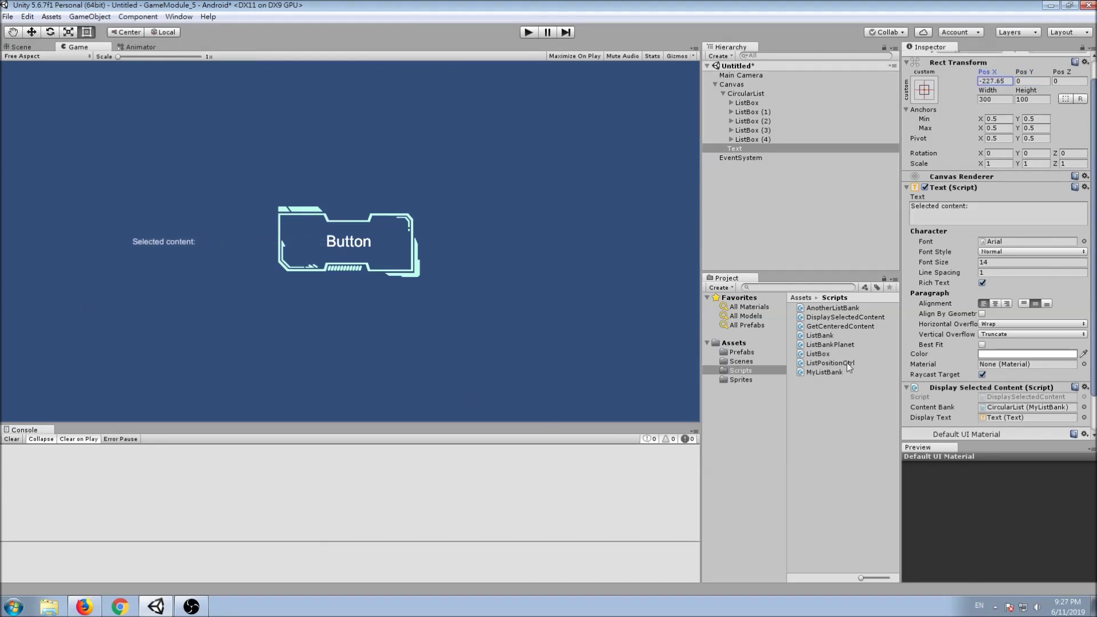
drag(932, 262, 944, 261)
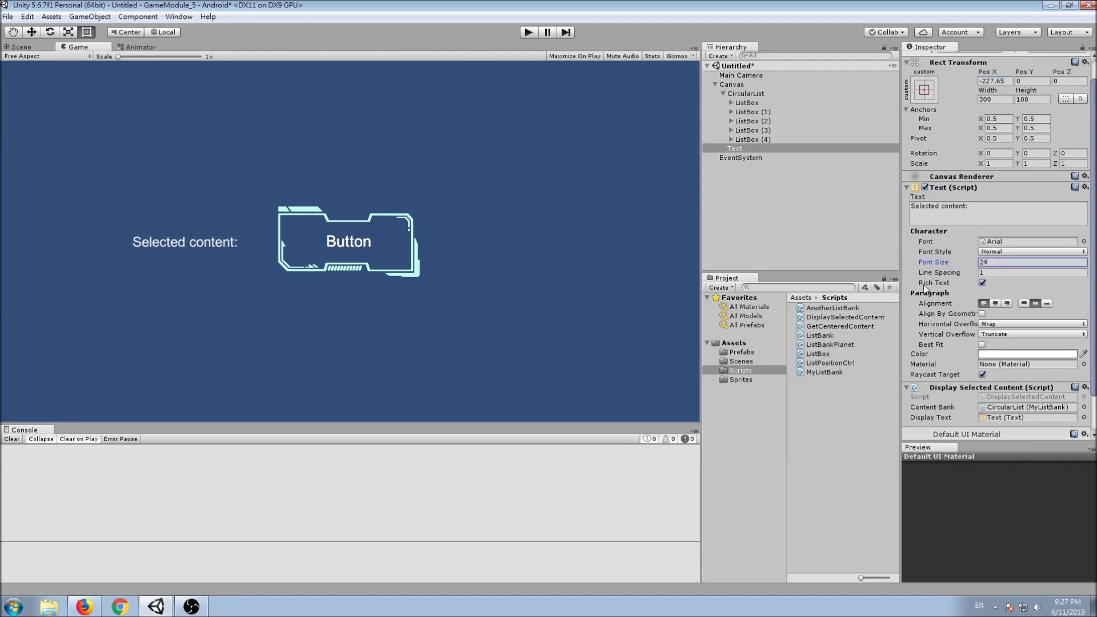
drag(1006, 71, 500, 49)
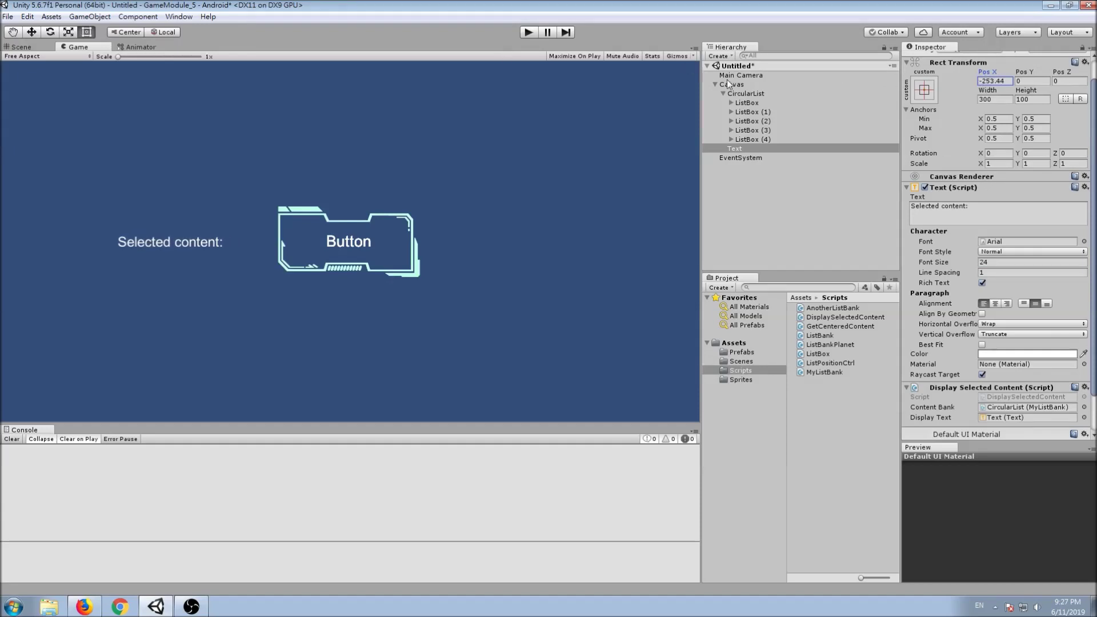
click(760, 94)
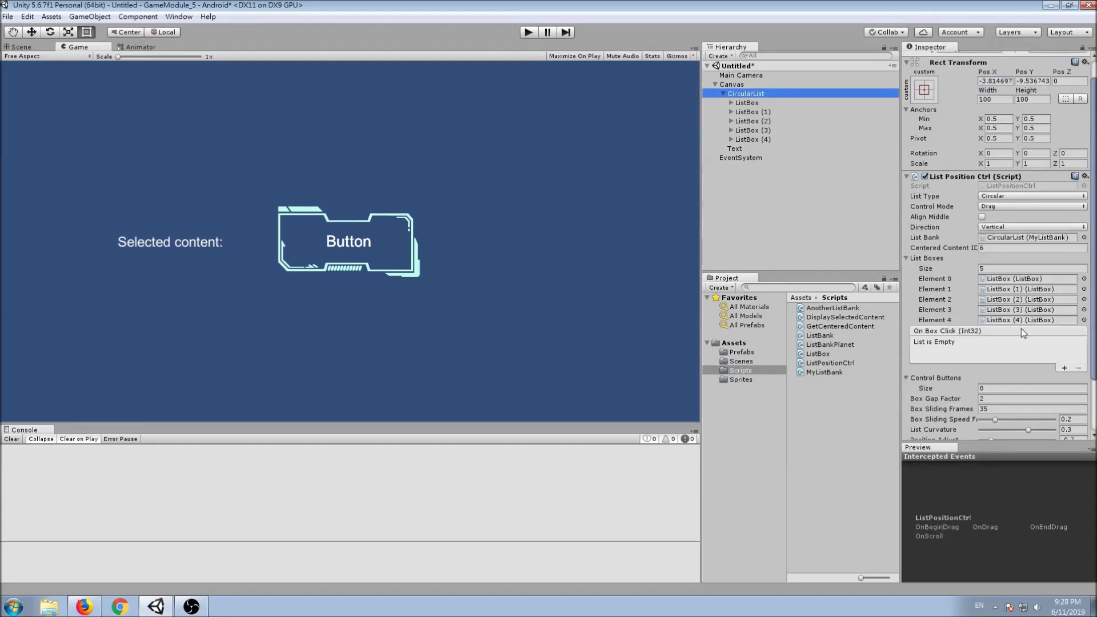
Add an On Box Click listener on the Text object calling DisplaySelectedContent.SetDisplayText
click(1065, 369)
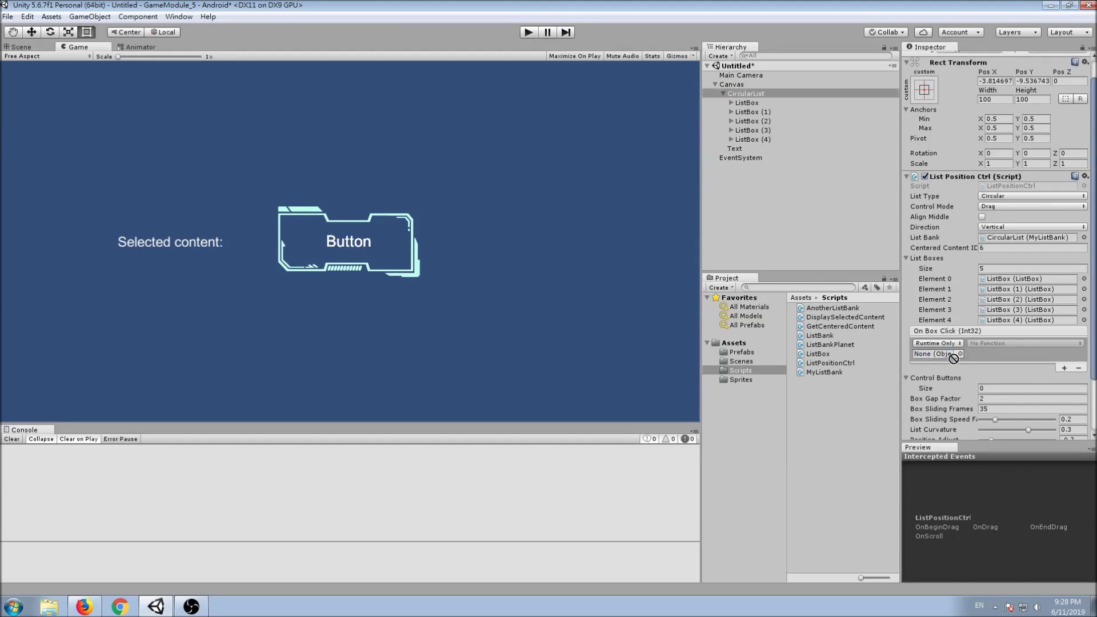
drag(737, 150, 937, 354)
click(1025, 344)
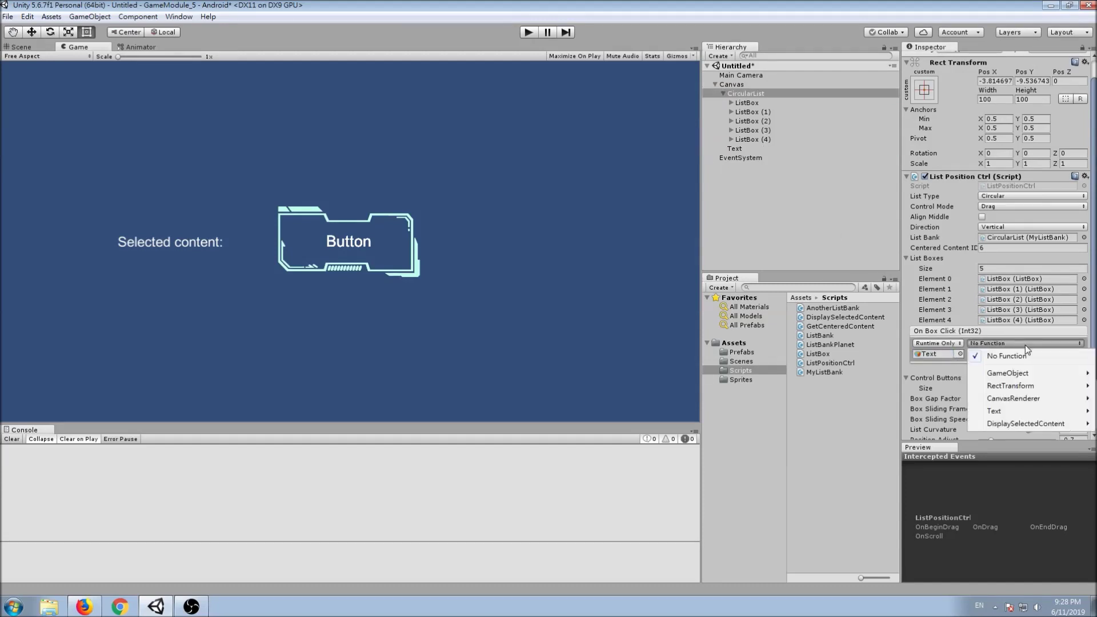
mouse_move(1028, 425)
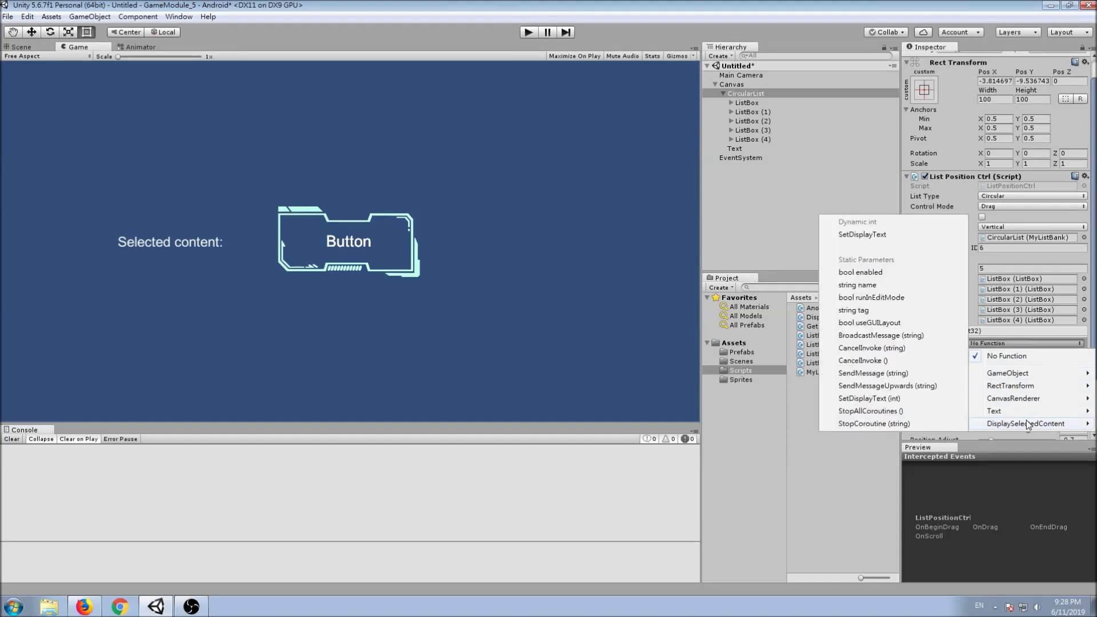
click(883, 237)
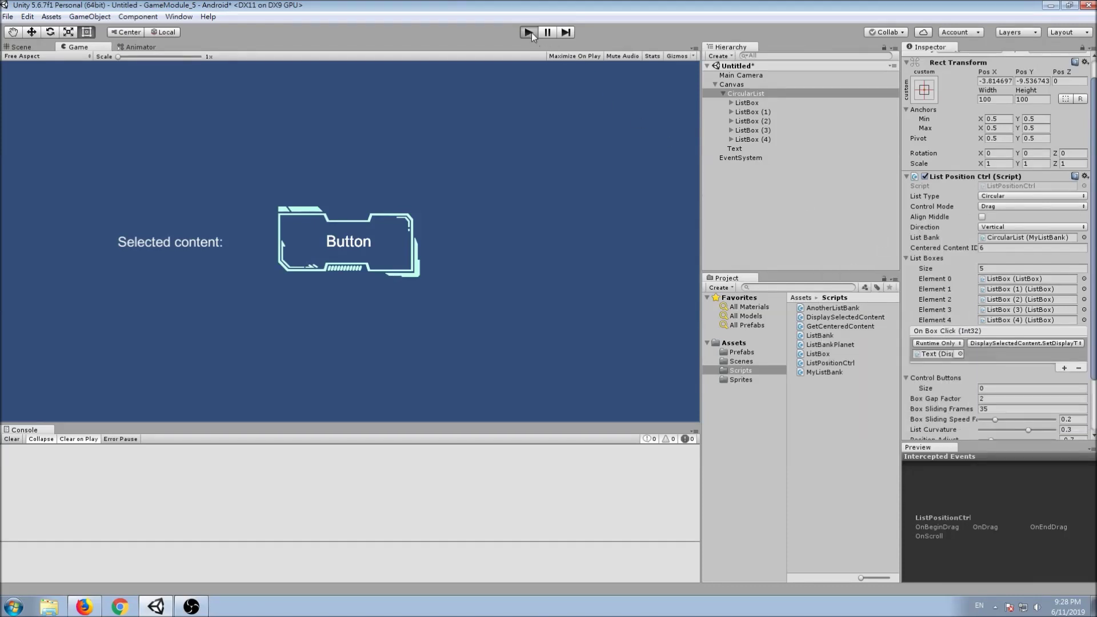
Play the scene and select boxes 7, 4, 5, 2, 3 and 1, checking the label updates
click(532, 33)
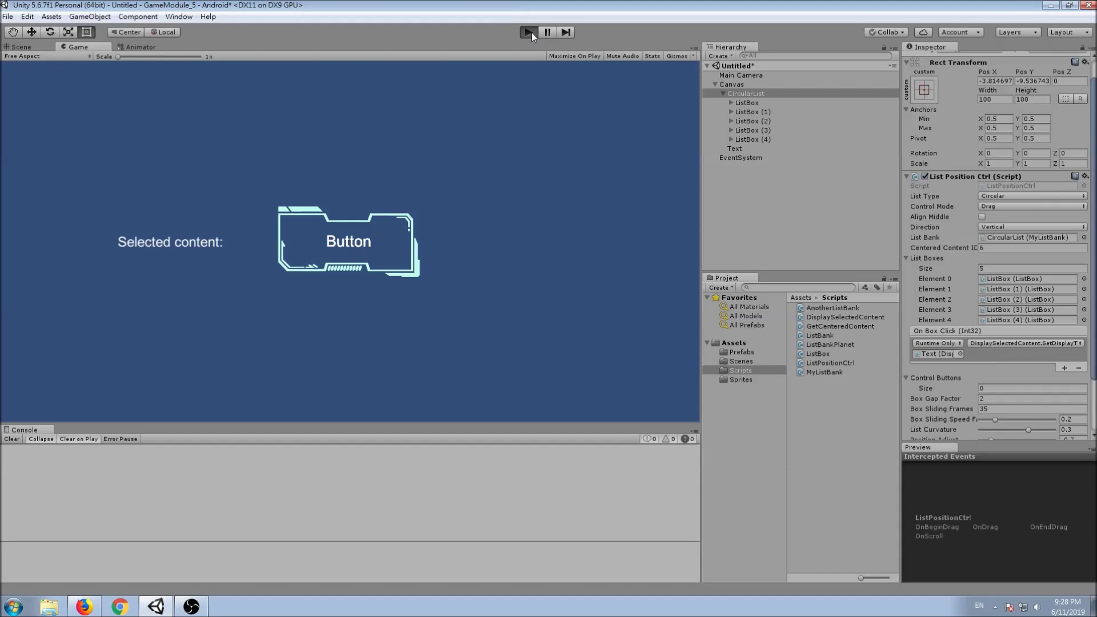
click(416, 234)
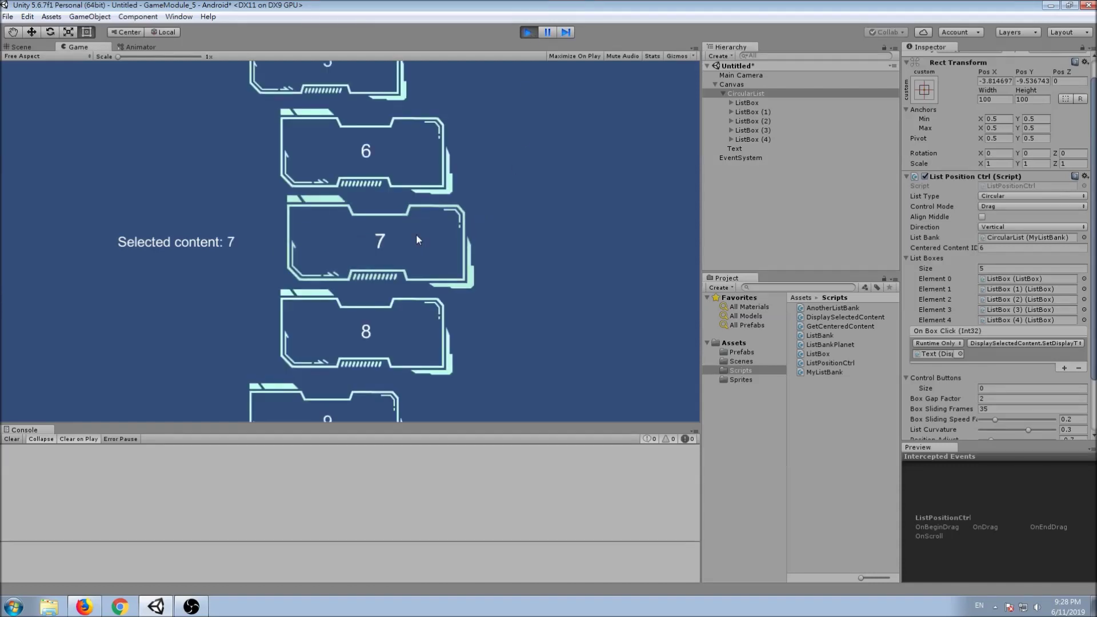
drag(375, 349, 382, 241)
click(382, 241)
click(376, 341)
click(369, 80)
click(375, 139)
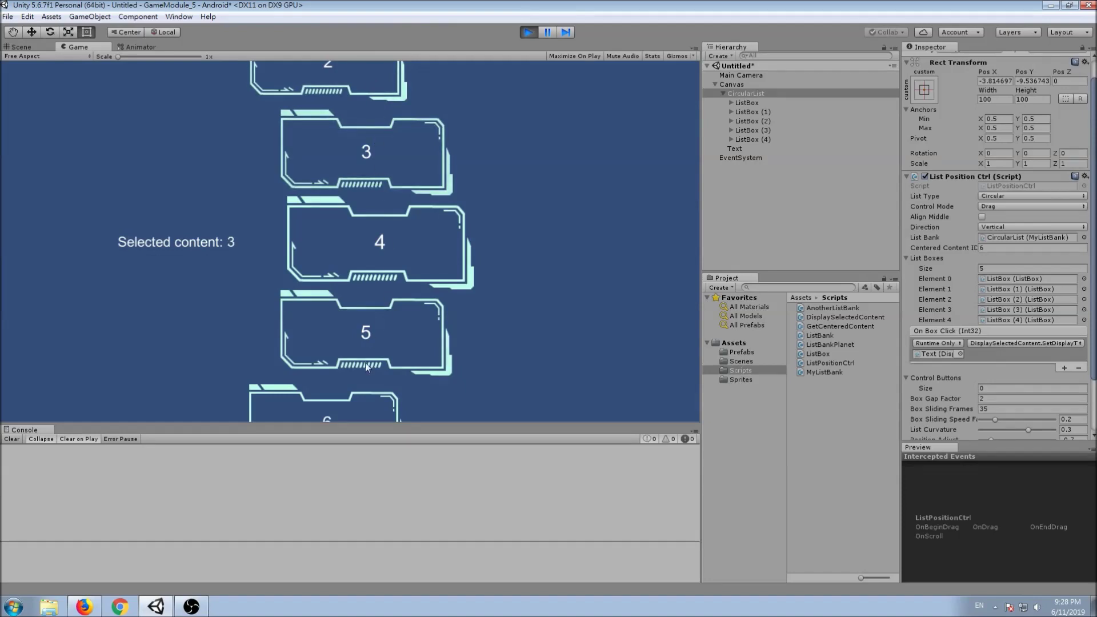
drag(367, 374, 345, 289)
click(345, 324)
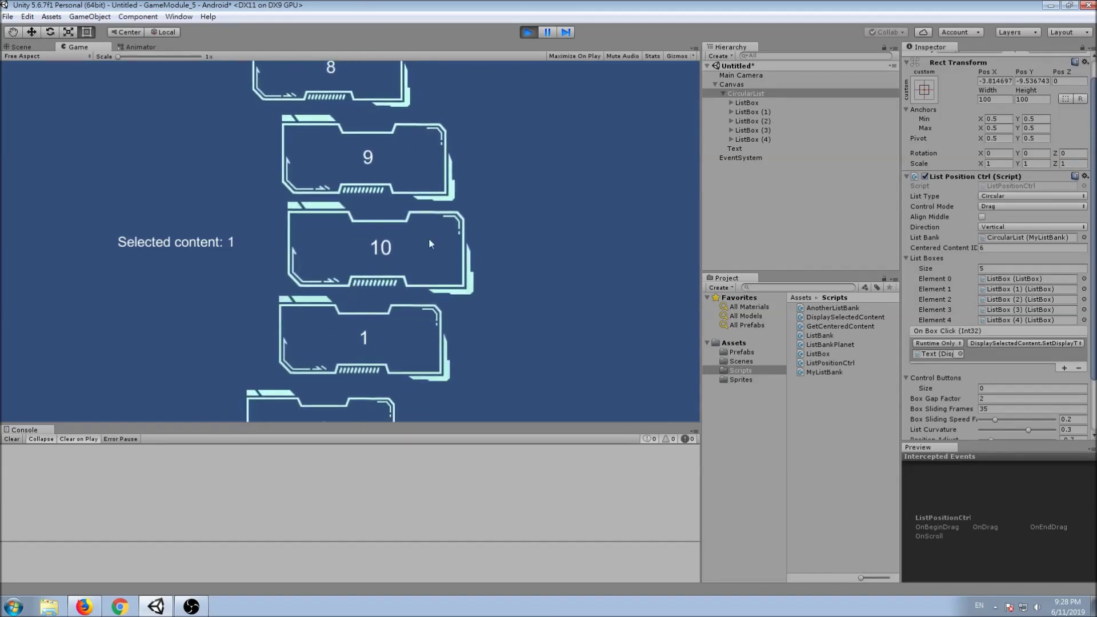